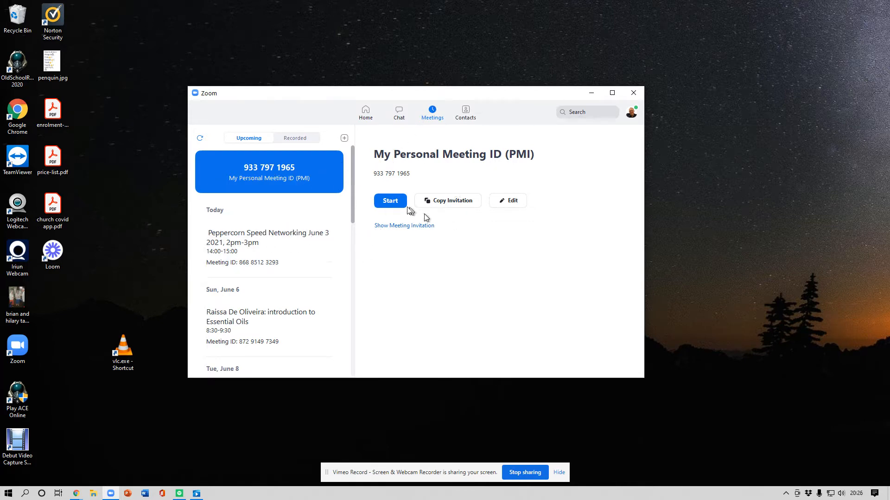
- Start a meeting with the personal meeting ID, reposition its window so the meeting controls are reachable, and hide the screen-sharing notice
{"action": "left_click", "coordinate": [391, 202]}
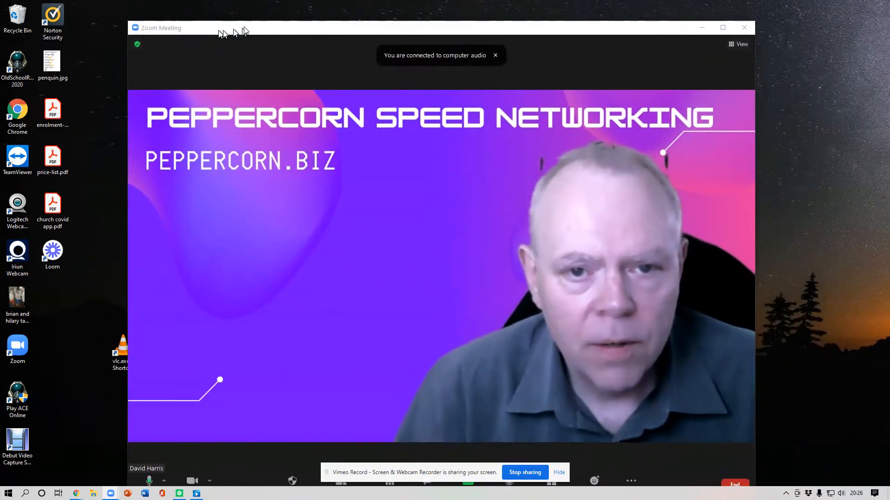
{"action": "left_click_drag", "start_coordinate": [246, 27], "coordinate": [246, 8]}
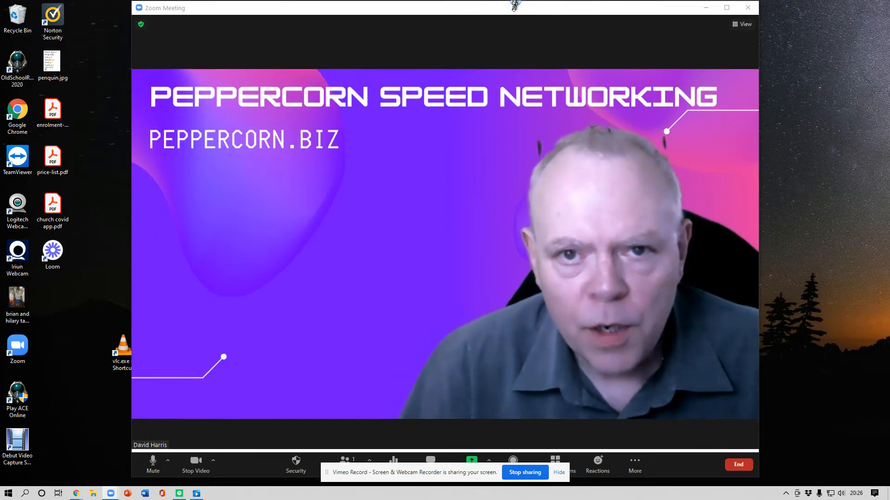
{"action": "mouse_move", "coordinate": [512, 0]}
{"action": "left_mouse_down"}
{"action": "mouse_move", "coordinate": [512, 19]}
{"action": "mouse_move", "coordinate": [510, 9]}
{"action": "left_mouse_up"}
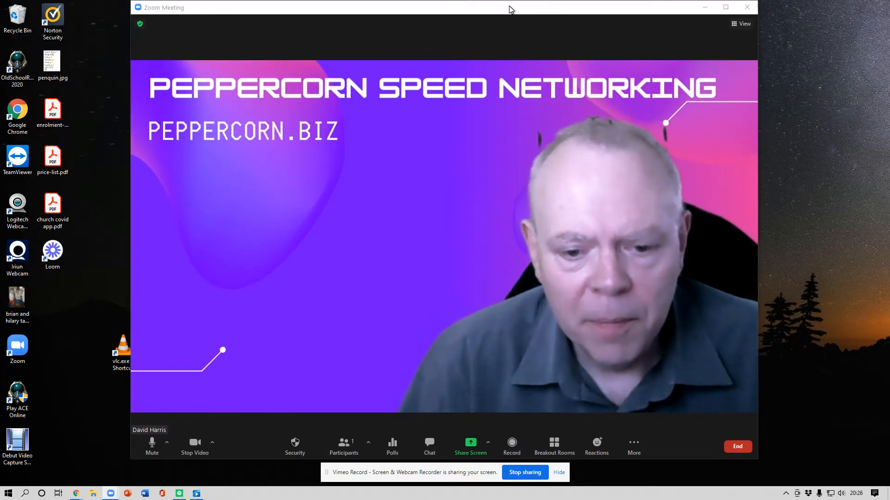
{"action": "left_click", "coordinate": [560, 473]}
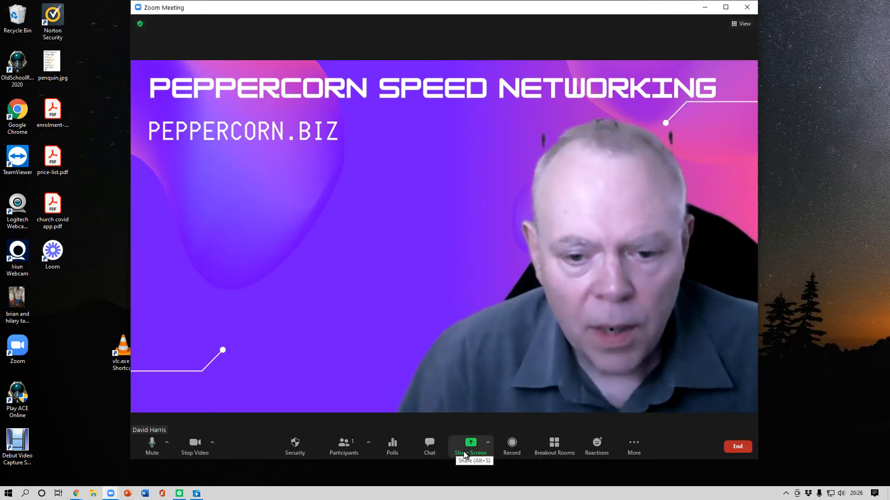
- Make two short recordings of the meeting, each saved on this computer, stopping each one after a few seconds
{"action": "left_click", "coordinate": [516, 447]}
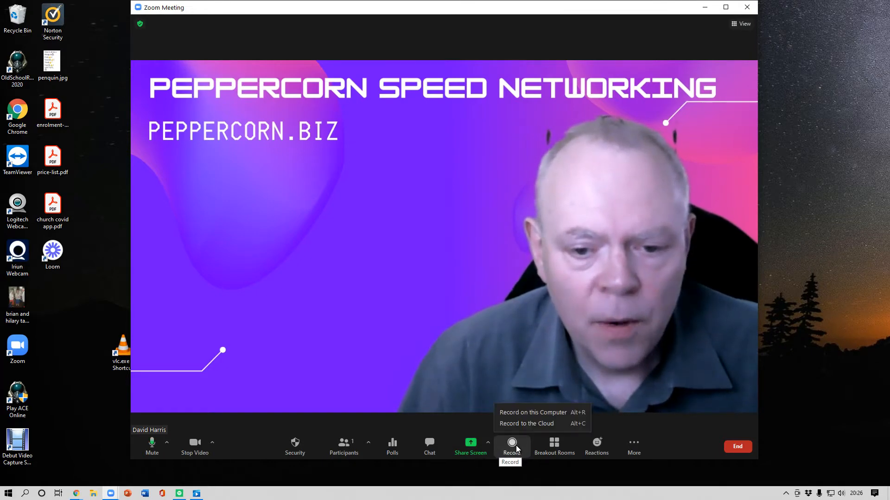
{"action": "left_click", "coordinate": [531, 412]}
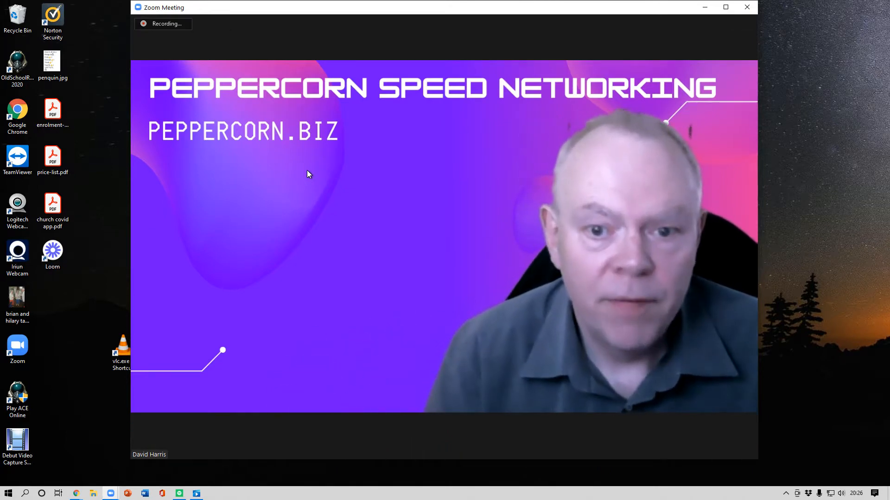
{"action": "left_click", "coordinate": [226, 23]}
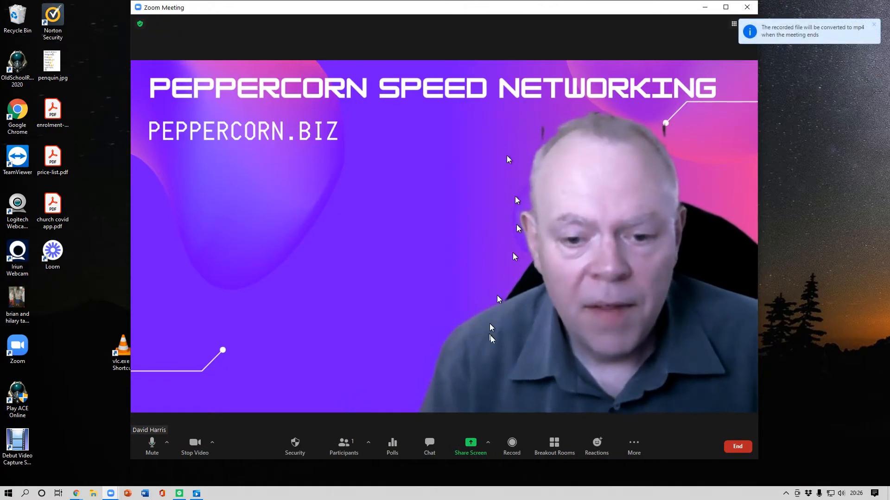
{"action": "left_click", "coordinate": [512, 446]}
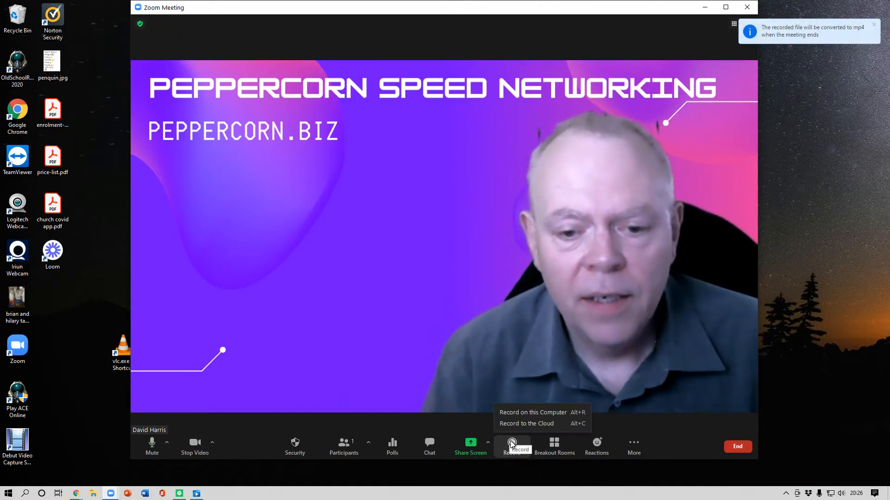
{"action": "left_click", "coordinate": [527, 412]}
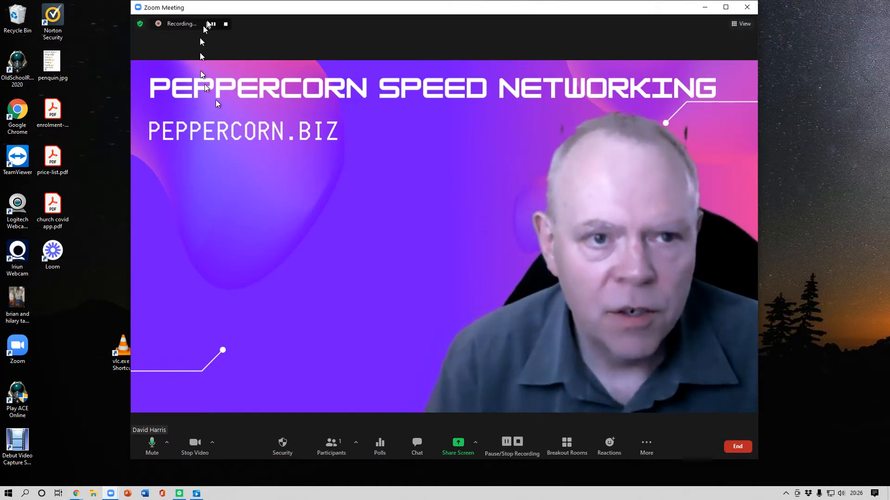
{"action": "left_click", "coordinate": [226, 25]}
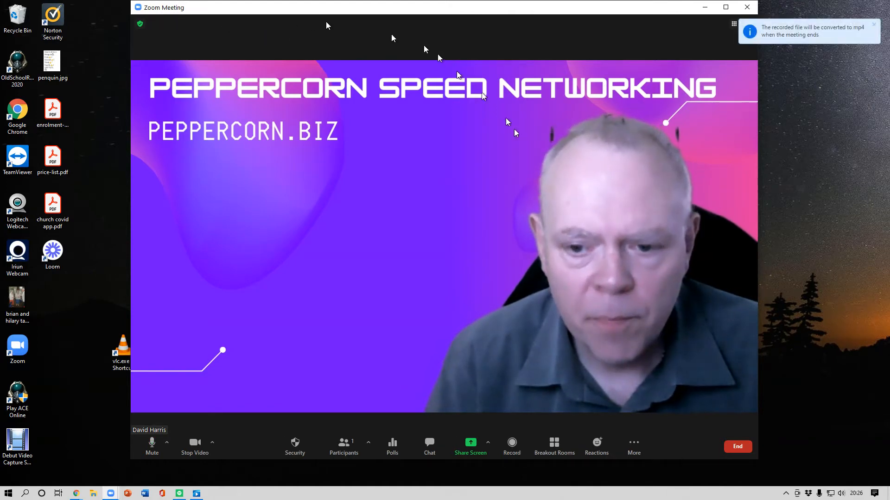
- End the meeting and close both the converted recordings folder and the Zoom window
{"action": "left_click", "coordinate": [739, 448]}
{"action": "left_click", "coordinate": [719, 401]}
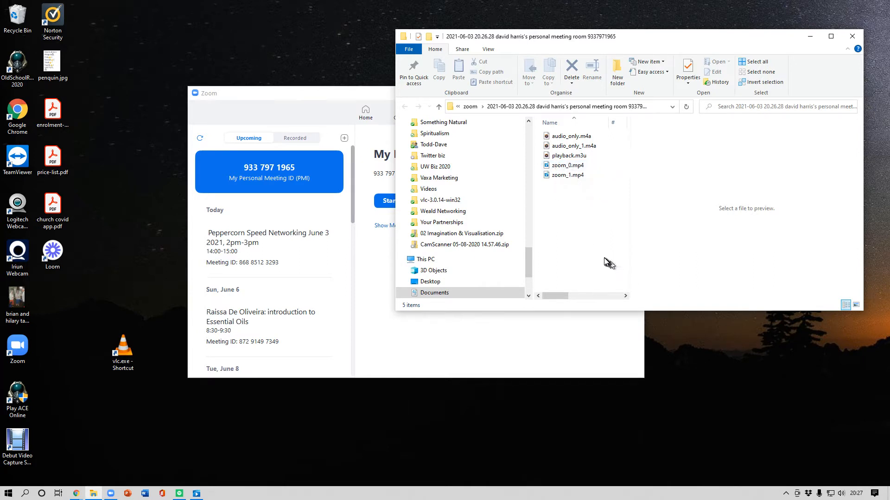
{"action": "left_click", "coordinate": [852, 37]}
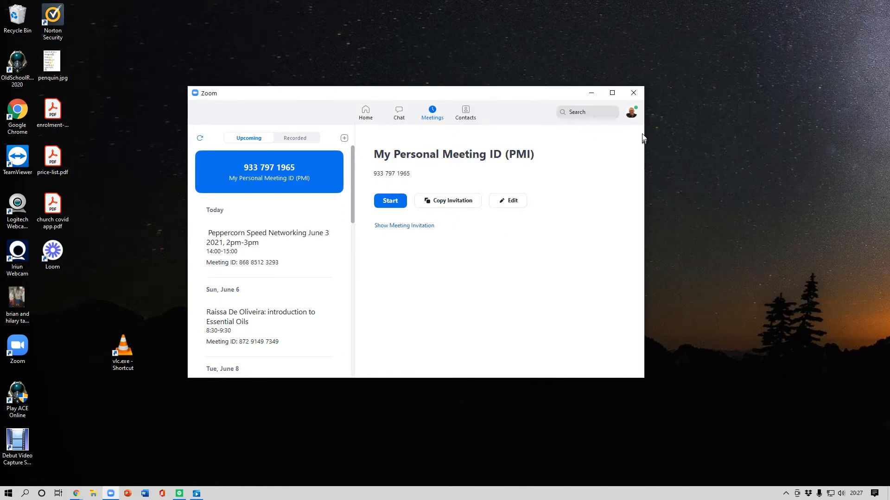
{"action": "left_click", "coordinate": [633, 93]}
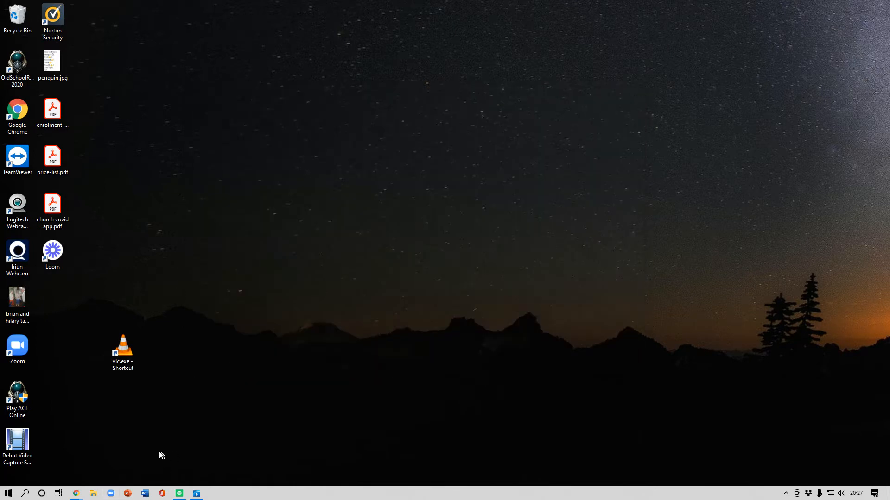
- Switch to YouTube in Chrome and start a new video upload
{"action": "mouse_move", "coordinate": [75, 496]}
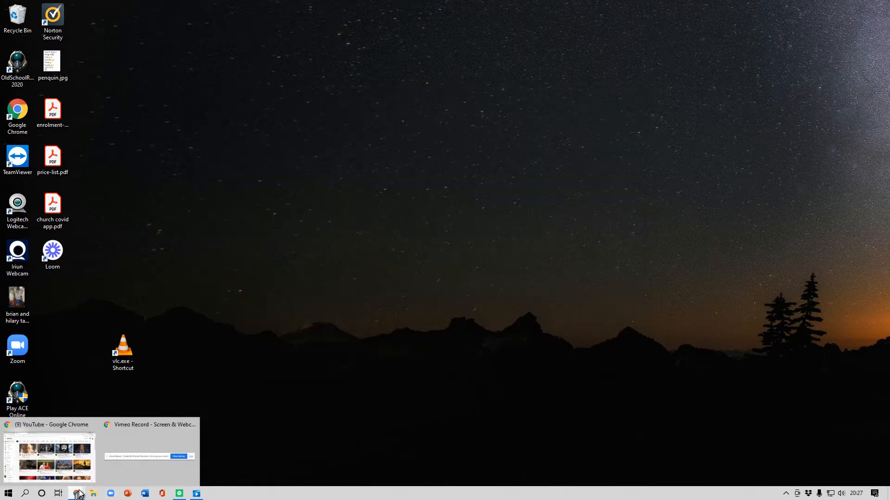
{"action": "left_click", "coordinate": [74, 475]}
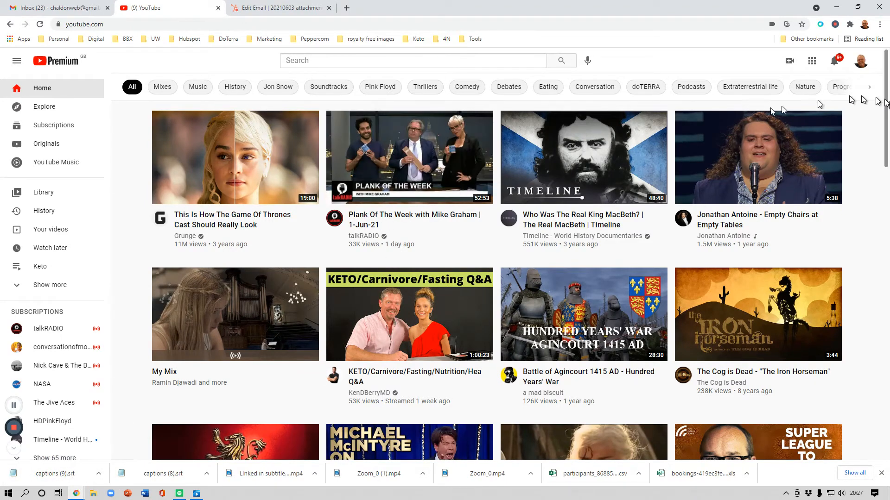
{"action": "left_click", "coordinate": [789, 64]}
{"action": "left_click", "coordinate": [809, 79]}
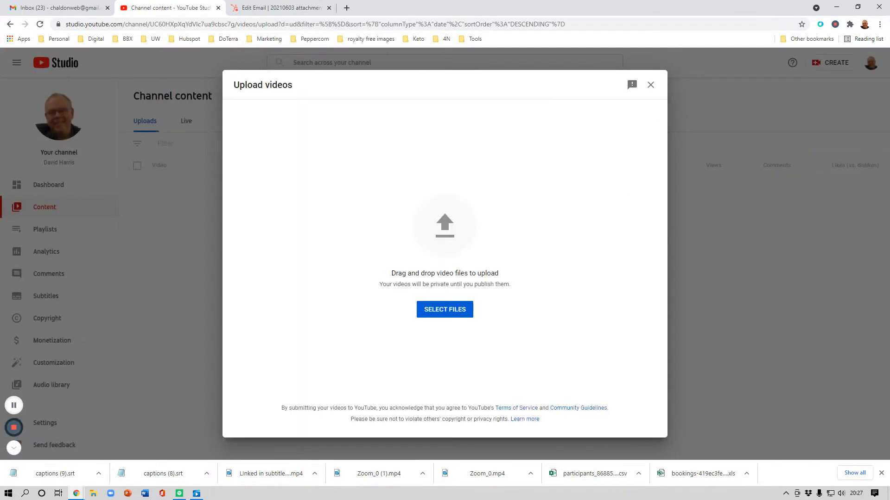
- Bring in the file "LInked in subtitle test.mp4" from File Explorer as the video to upload
{"action": "key", "text": "super+e"}
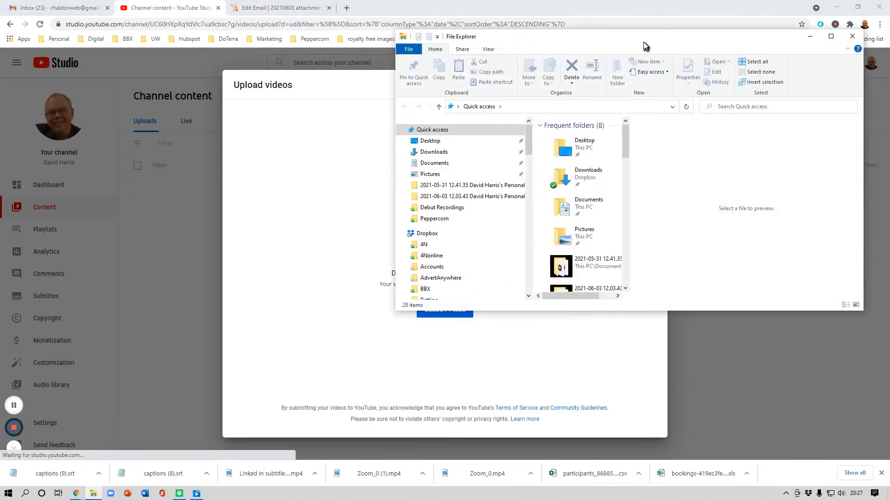
{"action": "left_click_drag", "start_coordinate": [644, 43], "coordinate": [889, 46]}
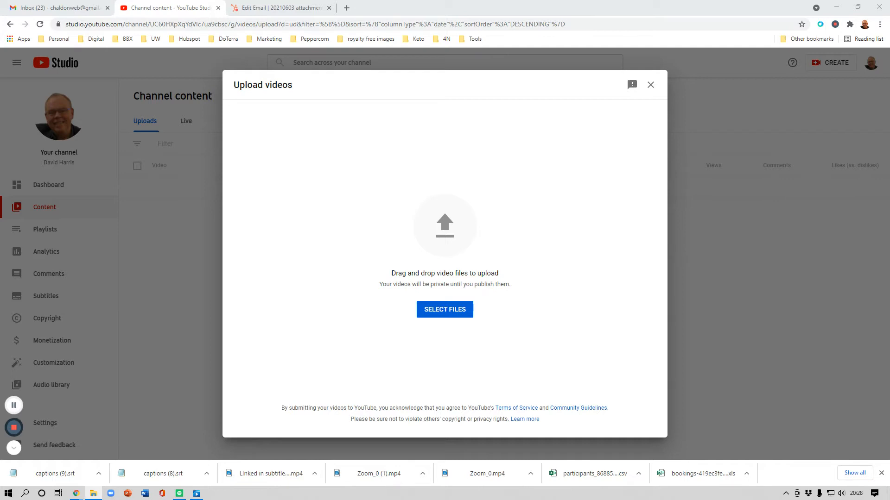
{"action": "left_click_drag", "start_coordinate": [889, 190], "coordinate": [456, 242]}
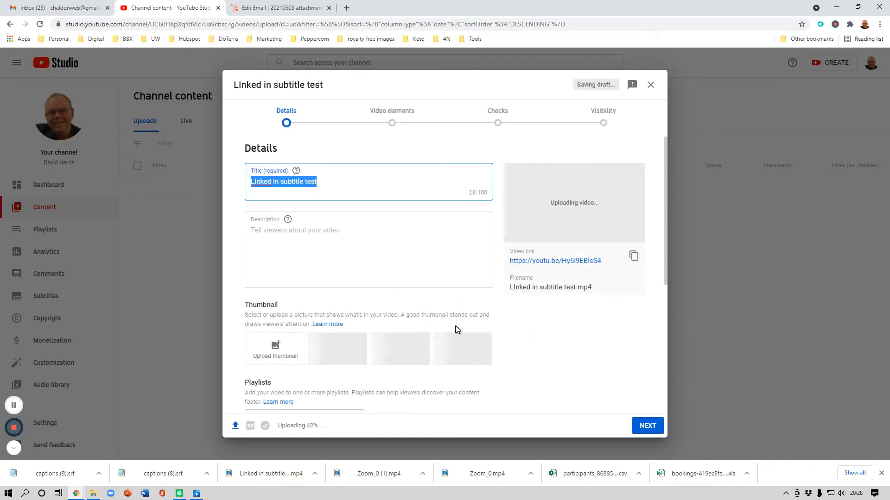
- Keep the default details, set the uploaded video's visibility to Private, save it and dismiss the processing notice
{"action": "left_click", "coordinate": [645, 427]}
{"action": "left_click", "coordinate": [651, 432]}
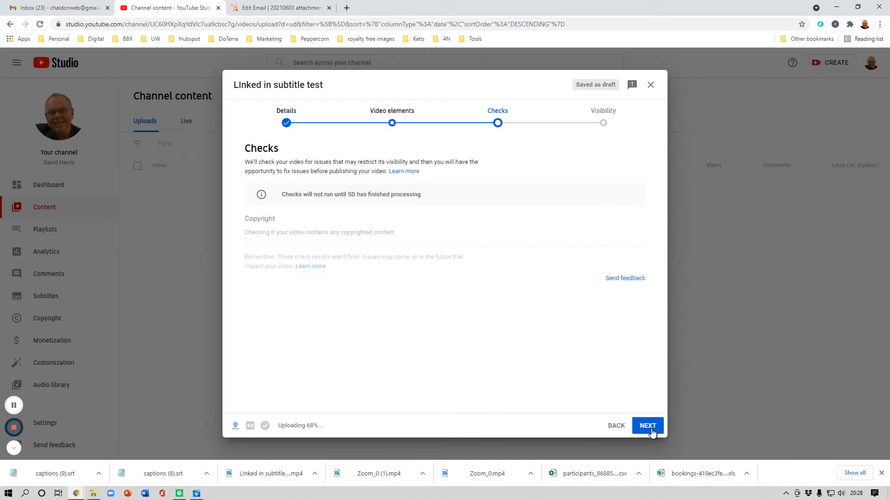
{"action": "left_click", "coordinate": [652, 432]}
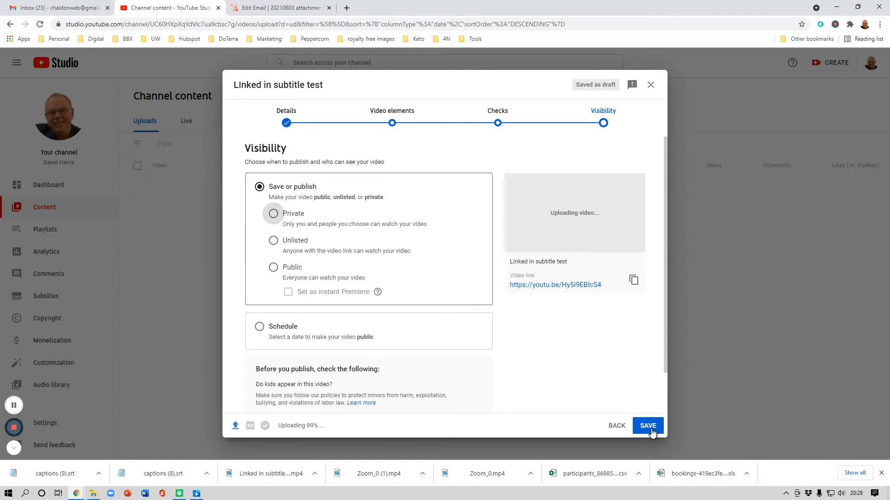
{"action": "left_click", "coordinate": [268, 217]}
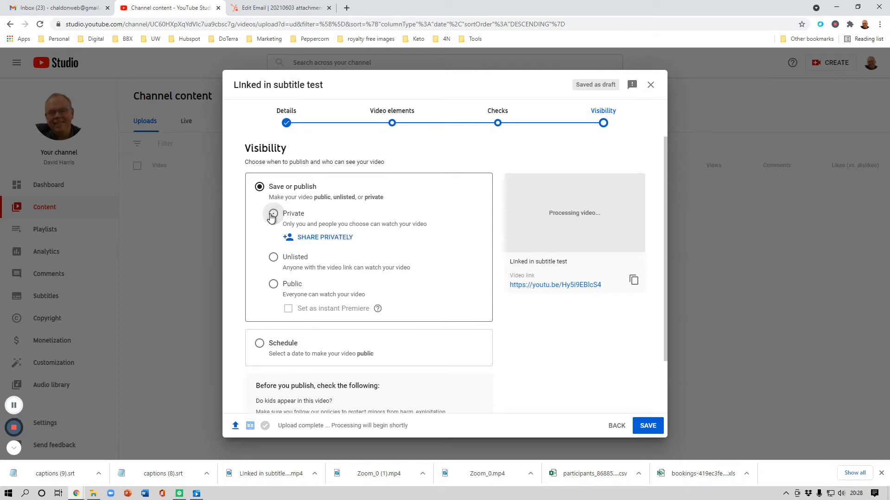
{"action": "left_click", "coordinate": [650, 426]}
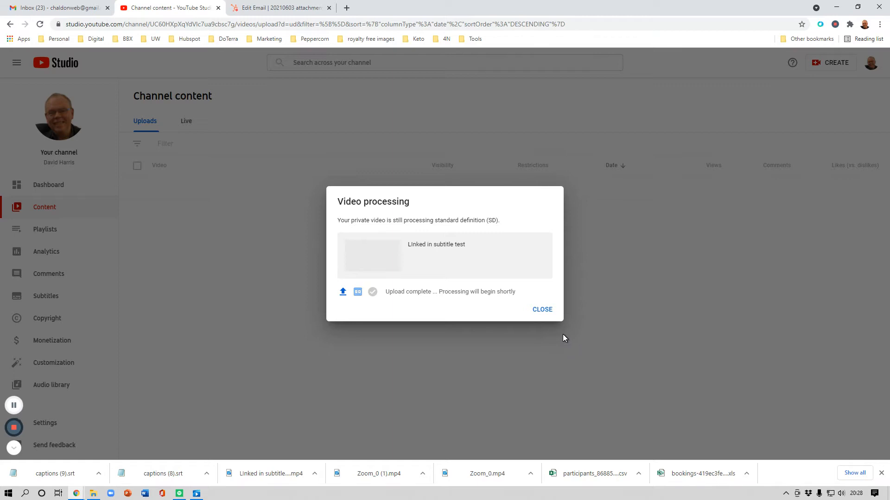
{"action": "left_click", "coordinate": [541, 310]}
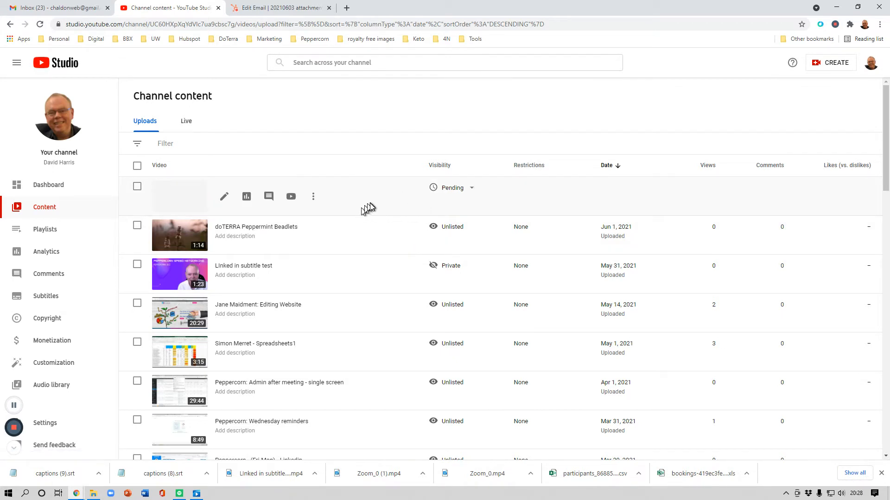
- Open the subtitles of the May 31 "LInked in subtitle test" video and duplicate the automatic English track for editing
{"action": "mouse_move", "coordinate": [477, 199]}
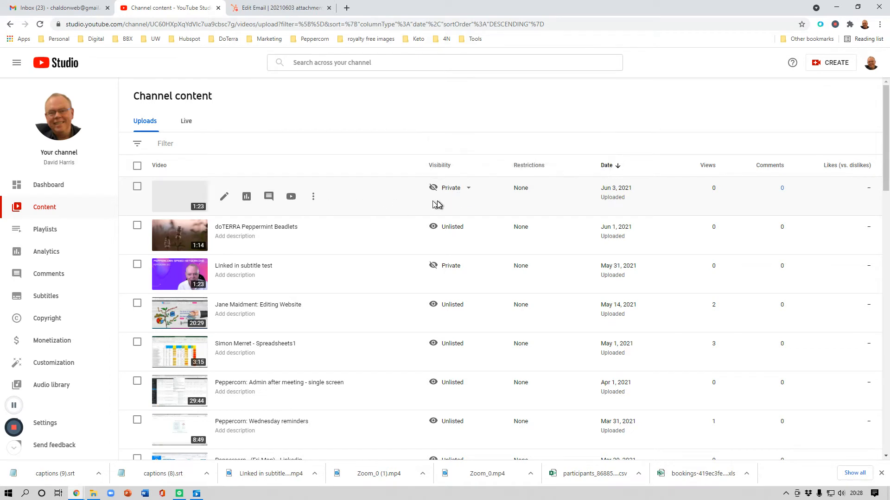
{"action": "mouse_move", "coordinate": [436, 205]}
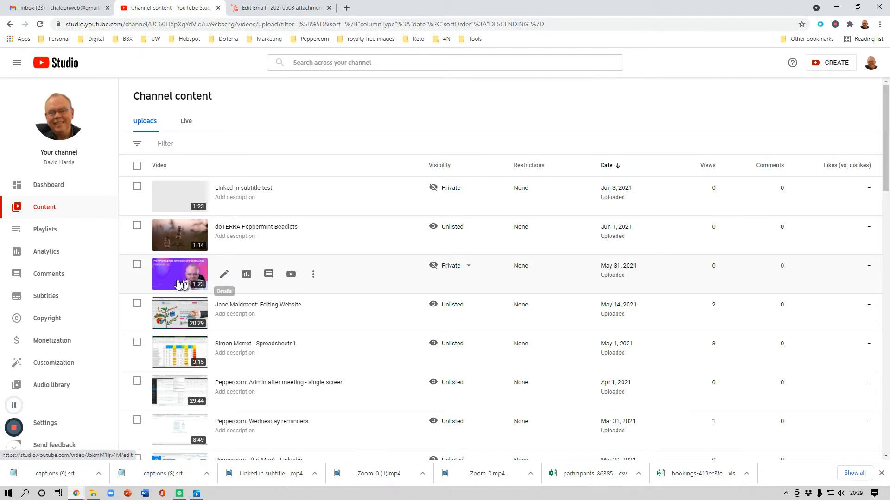
{"action": "left_click", "coordinate": [226, 274]}
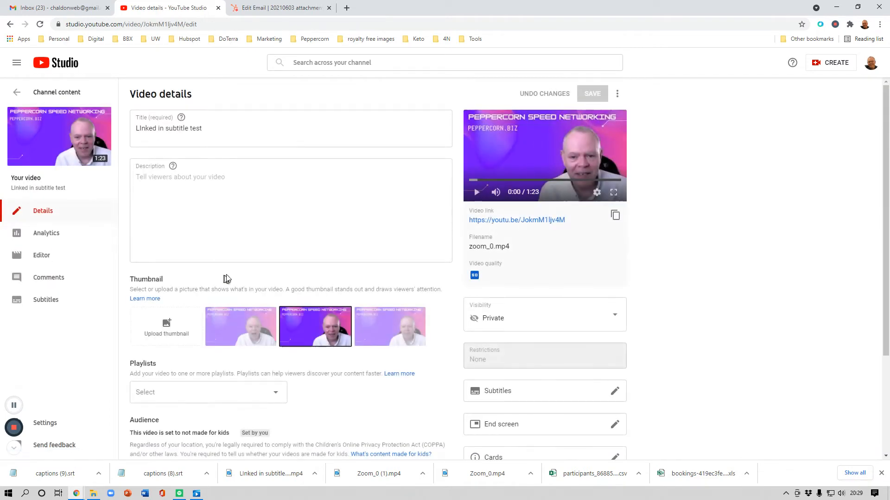
{"action": "left_click", "coordinate": [44, 301]}
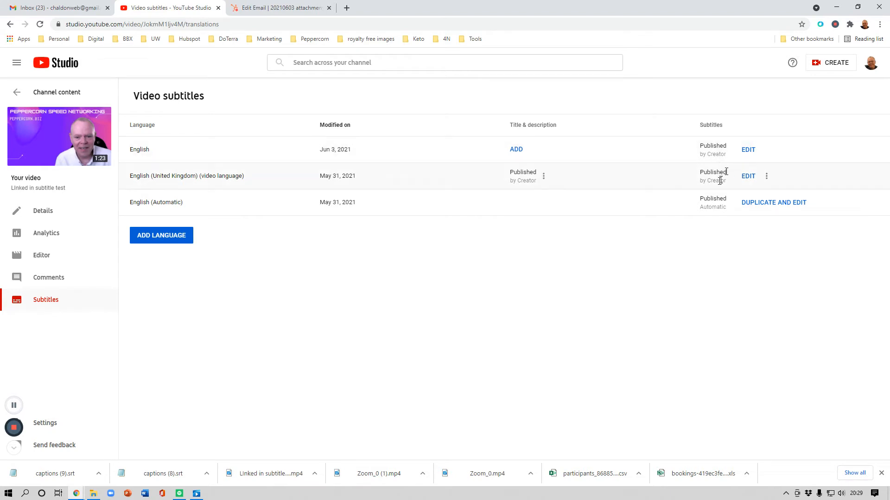
{"action": "left_click", "coordinate": [773, 206]}
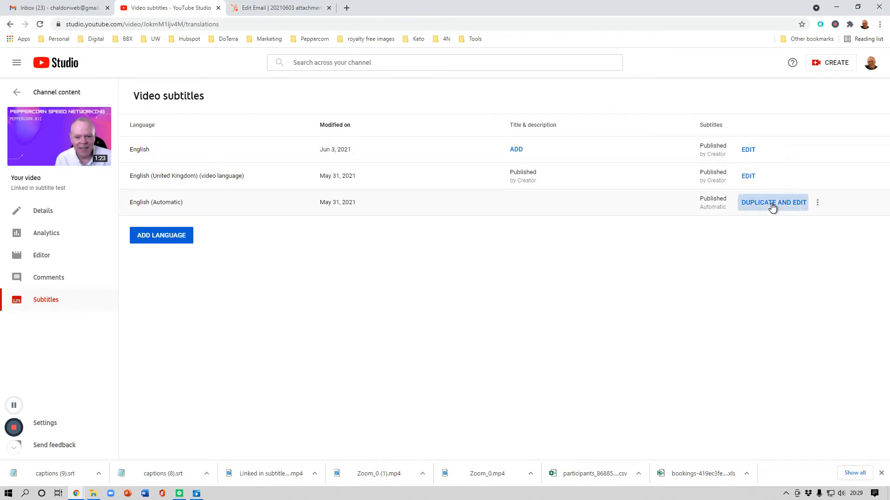
{"action": "left_click", "coordinate": [553, 281]}
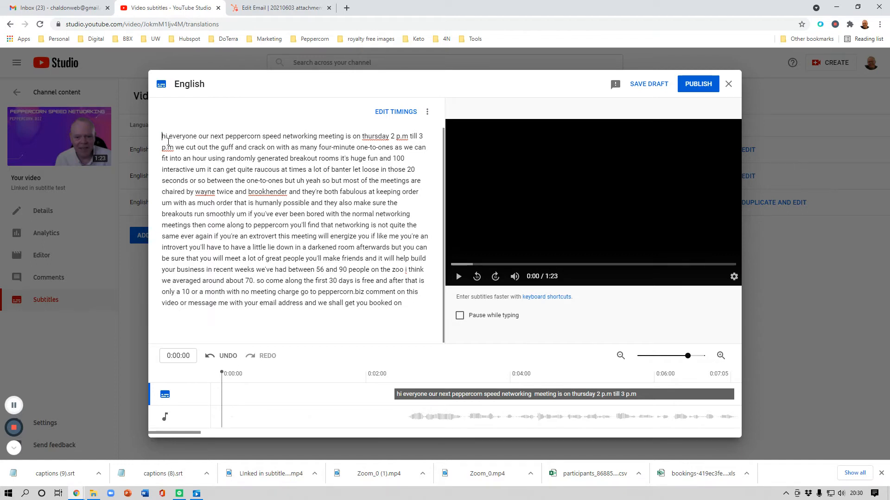
- Insert a capital H at the start of the English subtitle text and correct the first meeting chair's first name and surname
{"action": "type", "text": "H"}
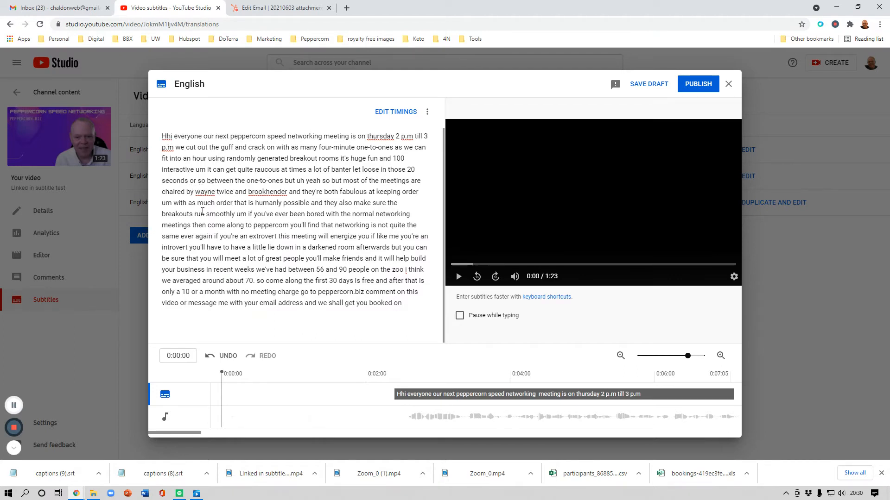
{"action": "key", "text": "BackSpace"}
{"action": "type", "text": "W"}
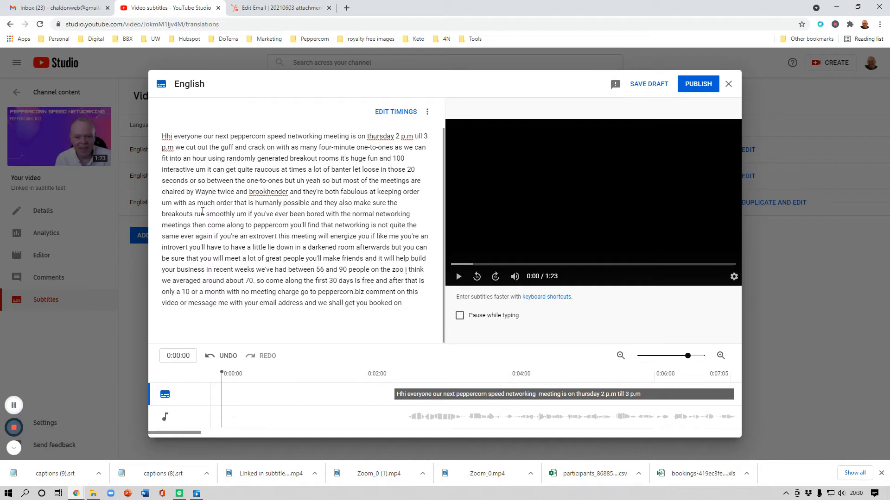
{"action": "key", "text": "BackSpace"}
{"action": "type", "text": "T"}
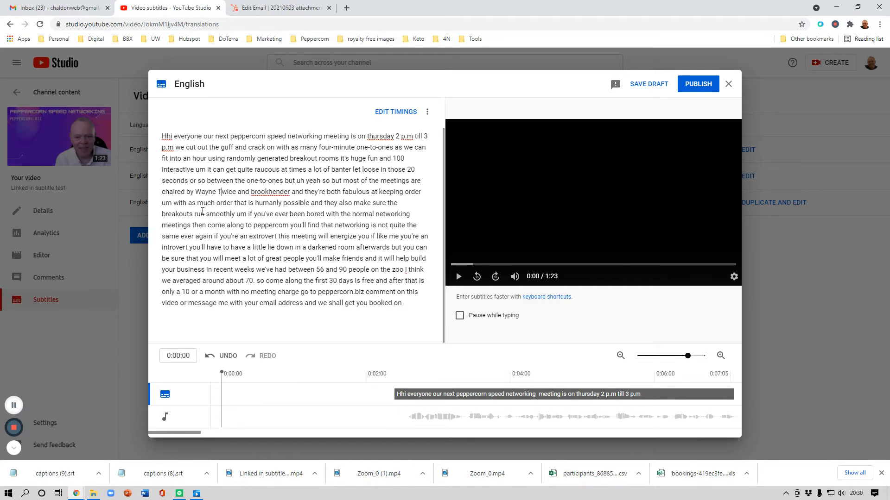
{"action": "key", "text": "Delete"}
{"action": "type", "text": "r"}
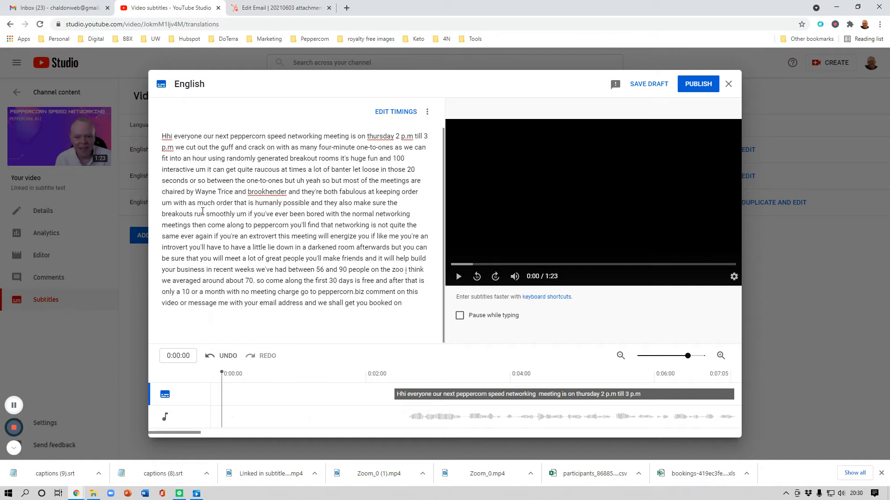
- Split the second meeting chair's run-together name into a correctly spelled, capitalised first name and surname
{"action": "key", "text": "BackSpace"}
{"action": "type", "text": "Brook"}
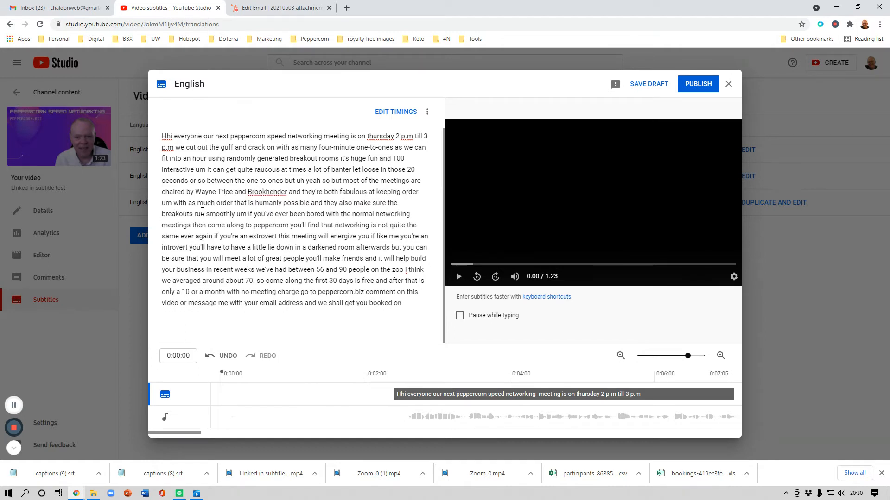
{"action": "type", "text": " e"}
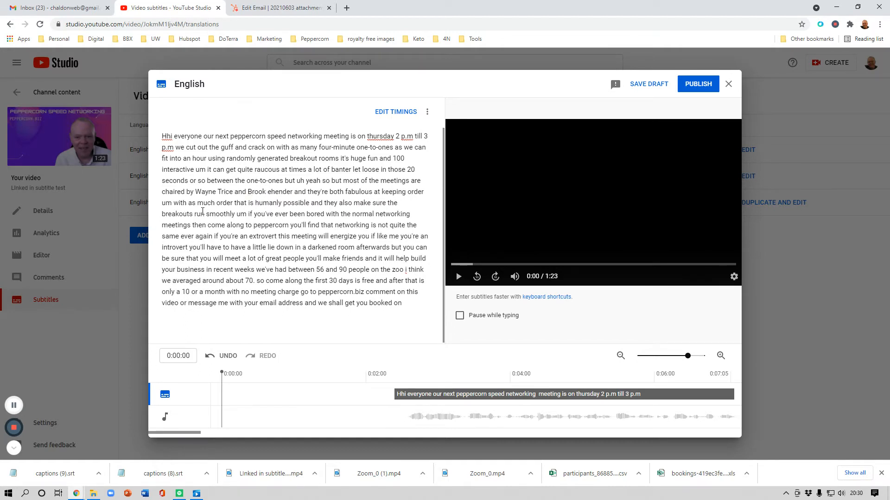
{"action": "key", "text": "BackSpace"}
{"action": "key", "text": "BackSpace"}
{"action": "type", "text": "e"}
{"action": "key", "text": "Delete"}
{"action": "type", "text": "H"}
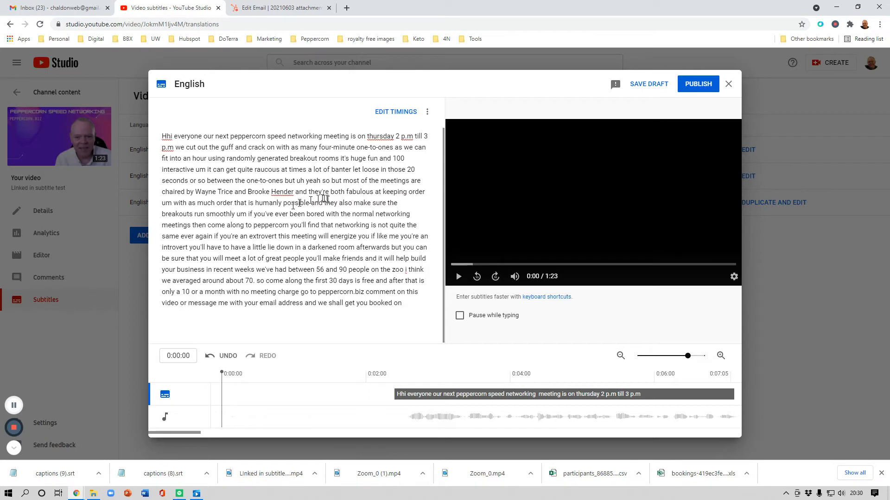
- Correct the opening sentence so it uses "Hi", "Thursday" and "p.m." after both meeting times
{"action": "right_click", "coordinate": [380, 138]}
{"action": "left_click", "coordinate": [392, 144]}
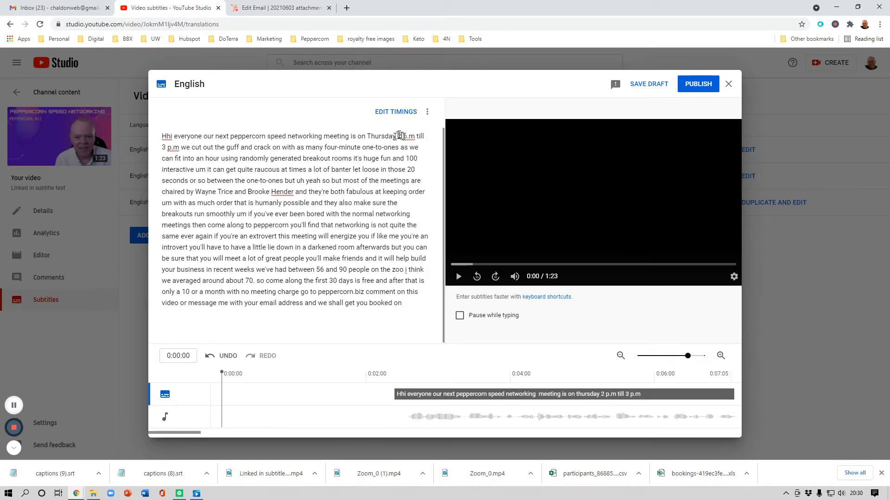
{"action": "right_click", "coordinate": [399, 135]}
{"action": "left_click", "coordinate": [411, 144]}
{"action": "right_click", "coordinate": [170, 138]}
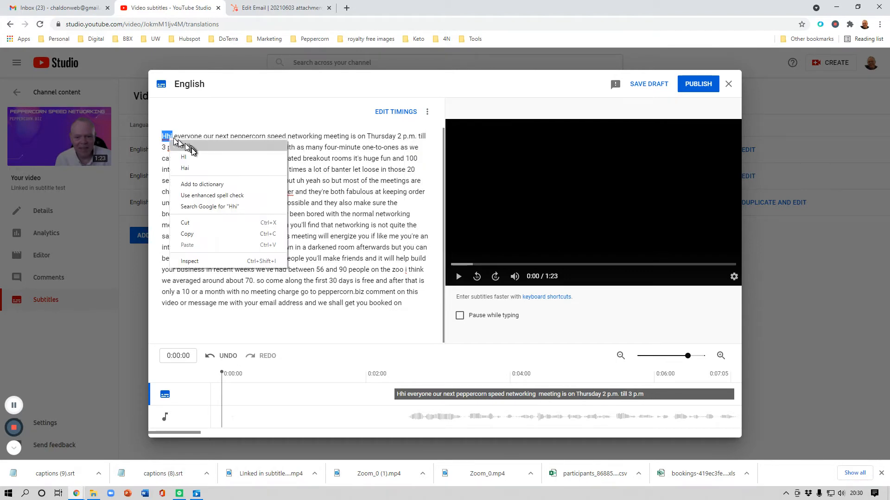
{"action": "left_click", "coordinate": [194, 158]}
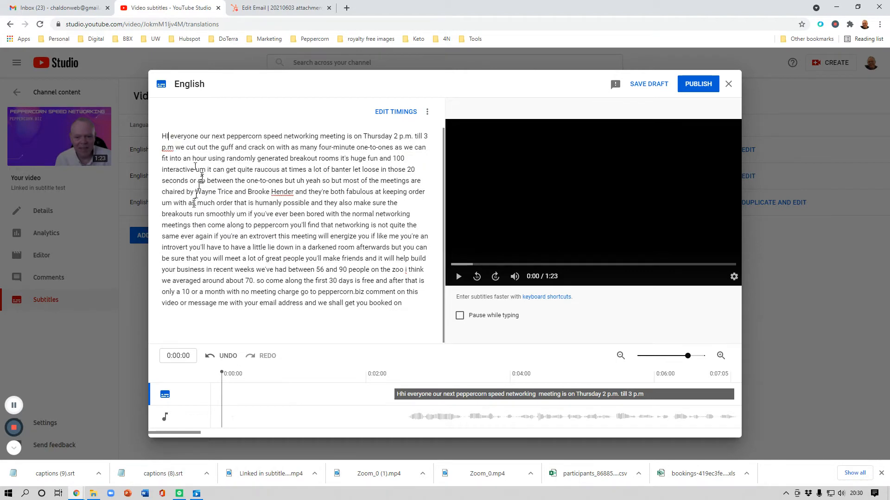
{"action": "key", "text": "BackSpace"}
{"action": "type", "text": "i"}
{"action": "right_click", "coordinate": [169, 149]}
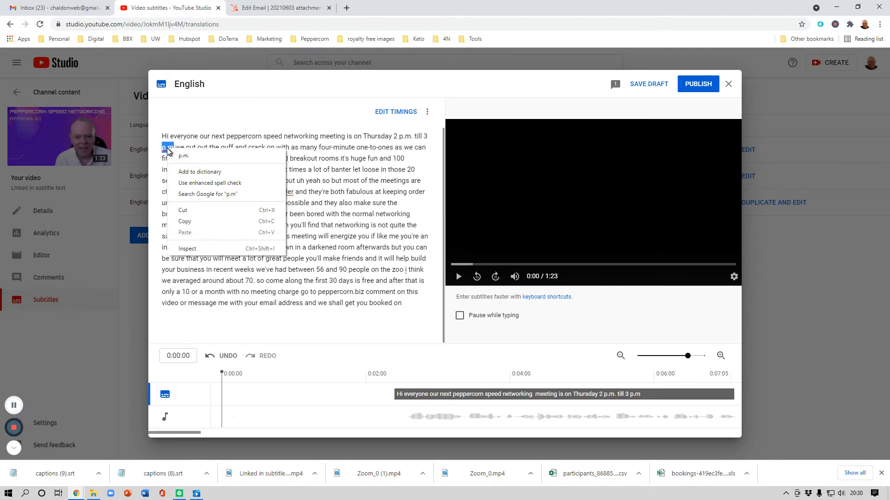
{"action": "left_click", "coordinate": [173, 155]}
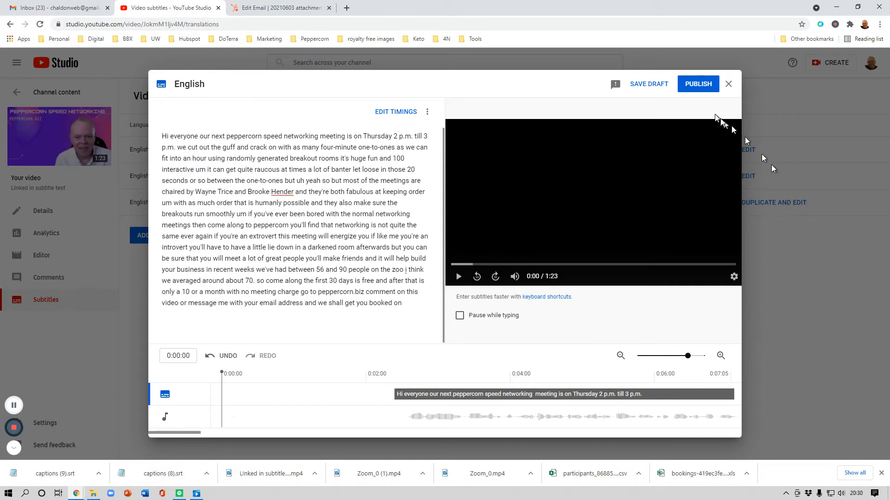
- Publish the corrected English subtitles and download that track in .srt format
{"action": "left_click", "coordinate": [698, 85]}
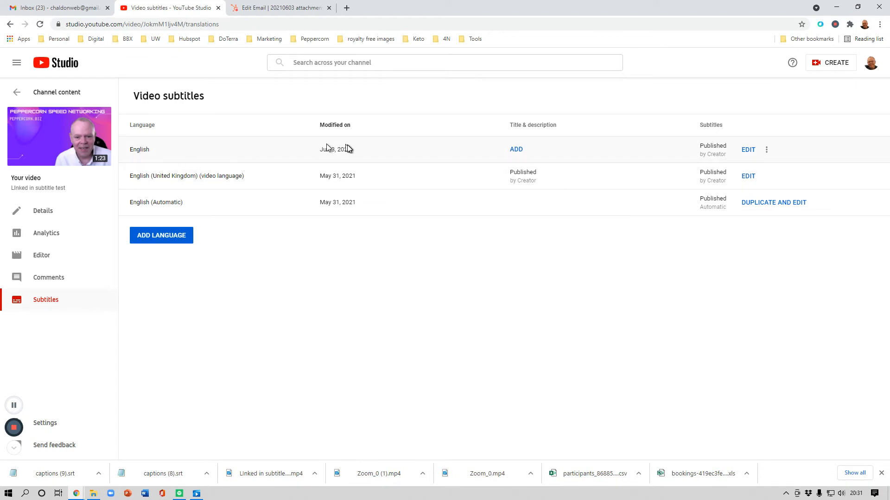
{"action": "left_click", "coordinate": [766, 150]}
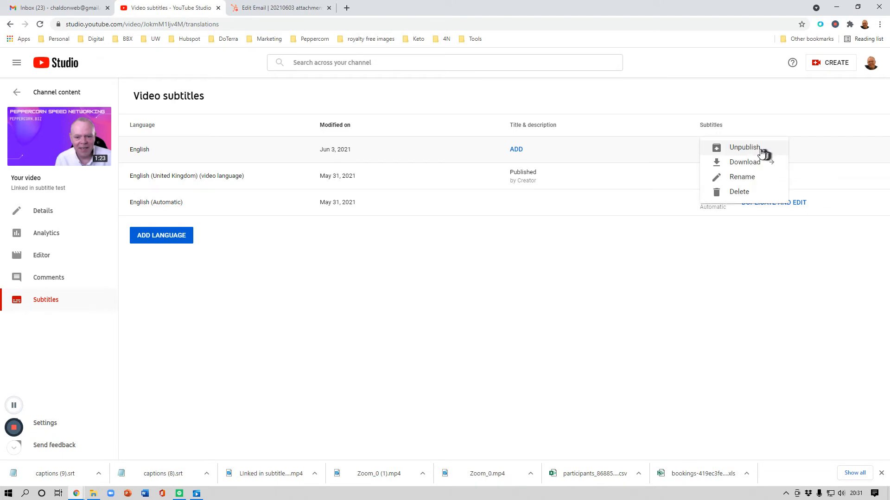
{"action": "left_click", "coordinate": [755, 162]}
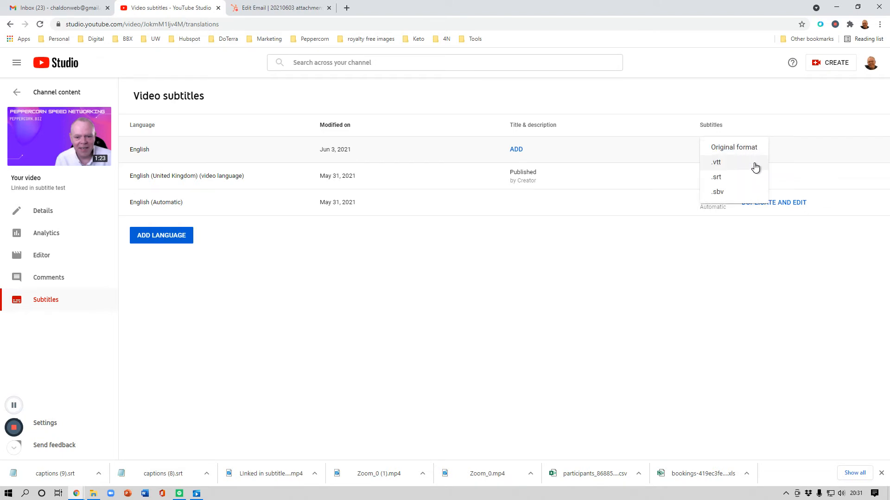
{"action": "left_click", "coordinate": [716, 180]}
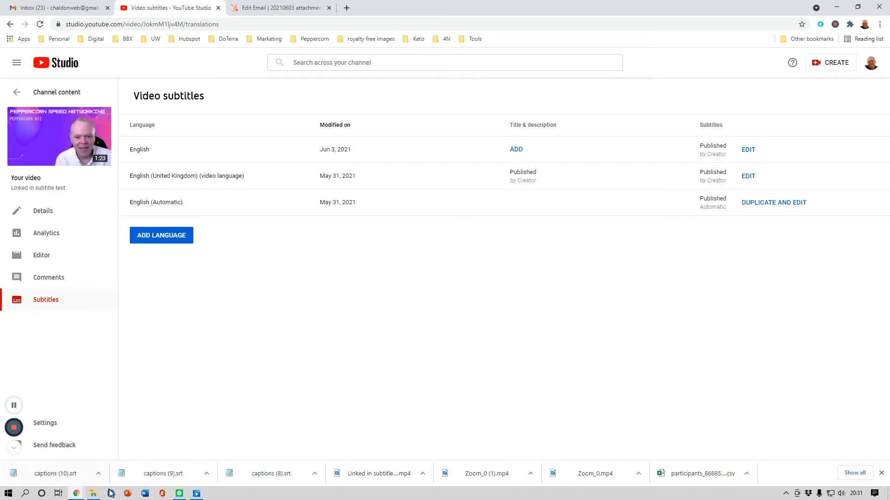
- Open the downloaded captions (10).srt in Notepad, review its timed captions through to the end, and close it
{"action": "left_click", "coordinate": [100, 476]}
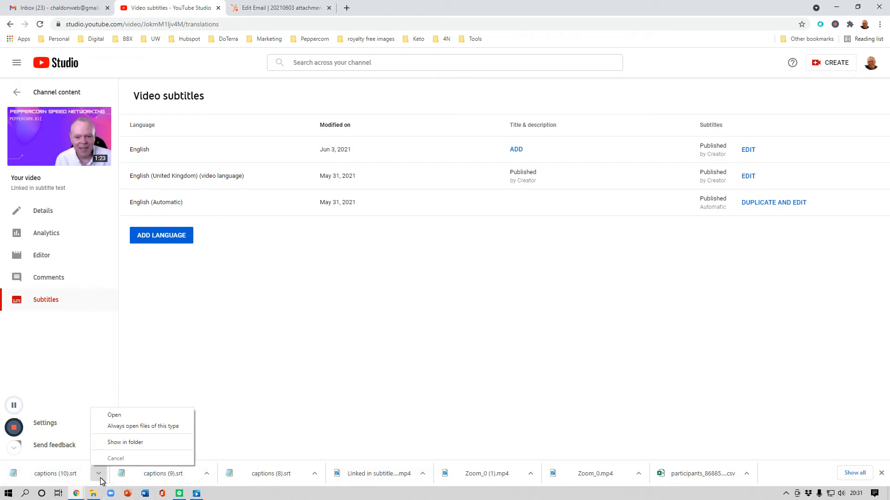
{"action": "left_click", "coordinate": [120, 416]}
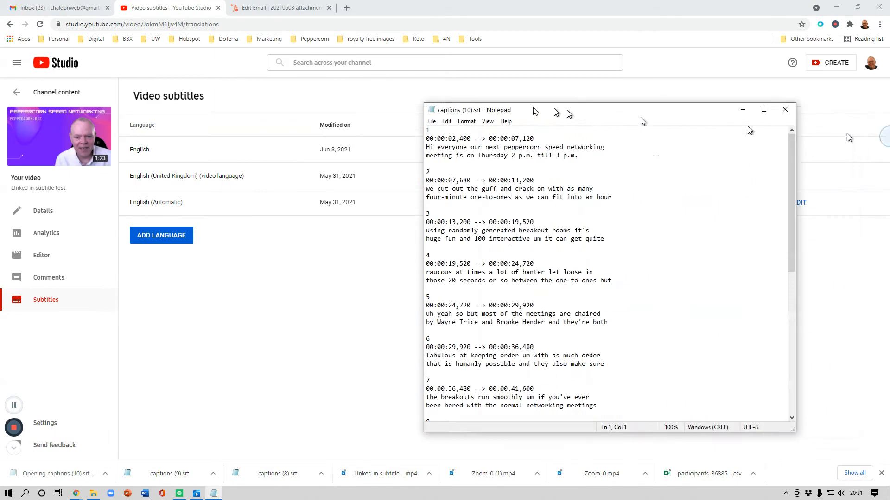
{"action": "left_click_drag", "start_coordinate": [554, 108], "coordinate": [379, 72]}
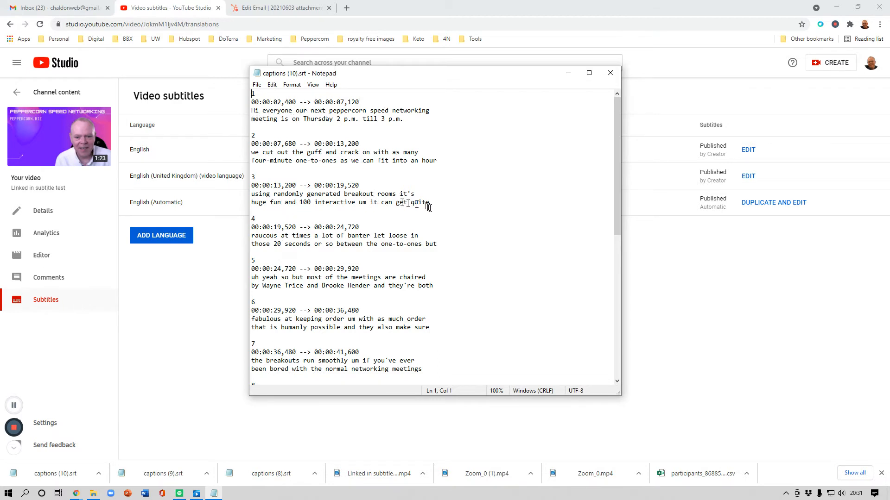
{"action": "scroll", "coordinate": [384, 315], "scroll_direction": "down", "scroll_amount": 11}
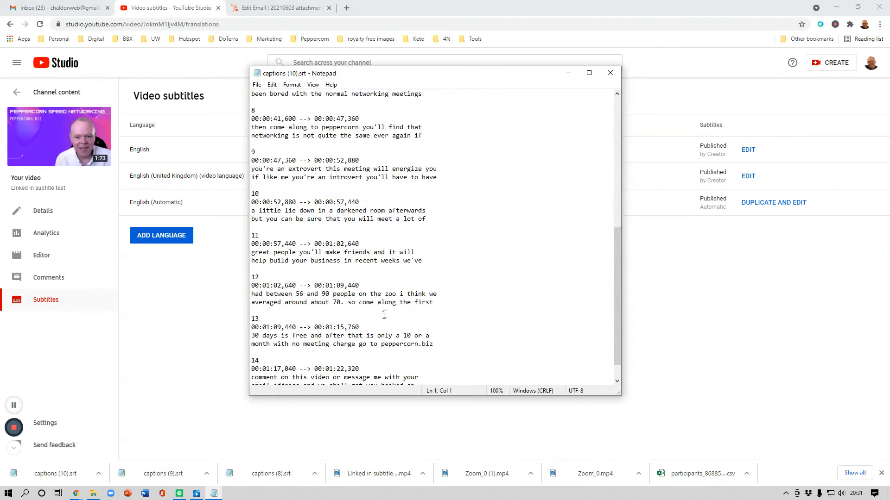
{"action": "scroll", "coordinate": [384, 315], "scroll_direction": "down", "scroll_amount": 1}
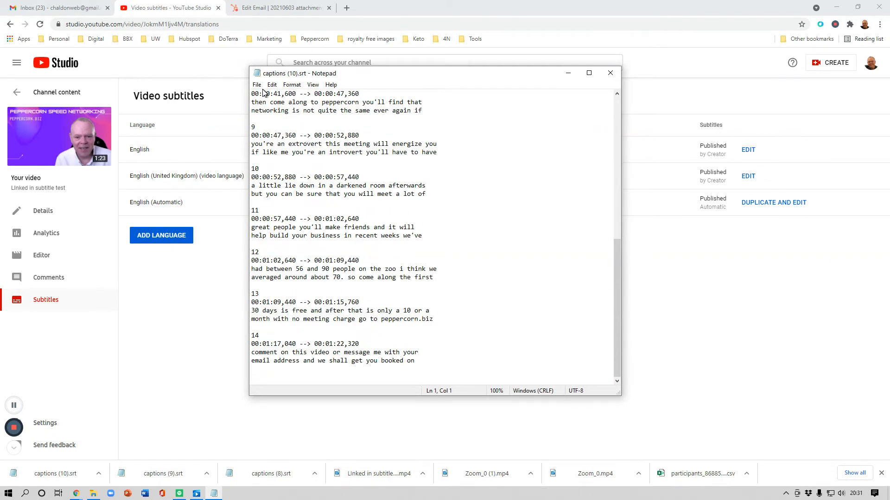
{"action": "left_click", "coordinate": [444, 153]}
{"action": "left_click", "coordinate": [257, 85]}
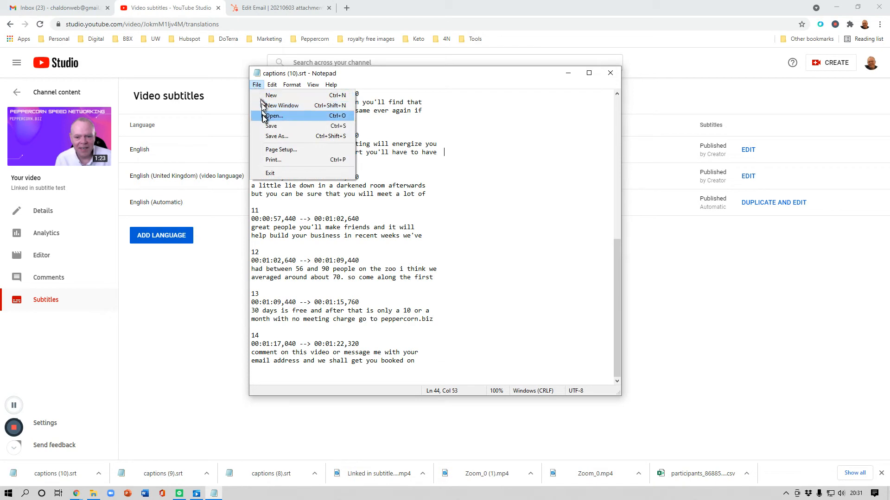
{"action": "left_click", "coordinate": [610, 72]}
{"action": "left_click", "coordinate": [608, 72]}
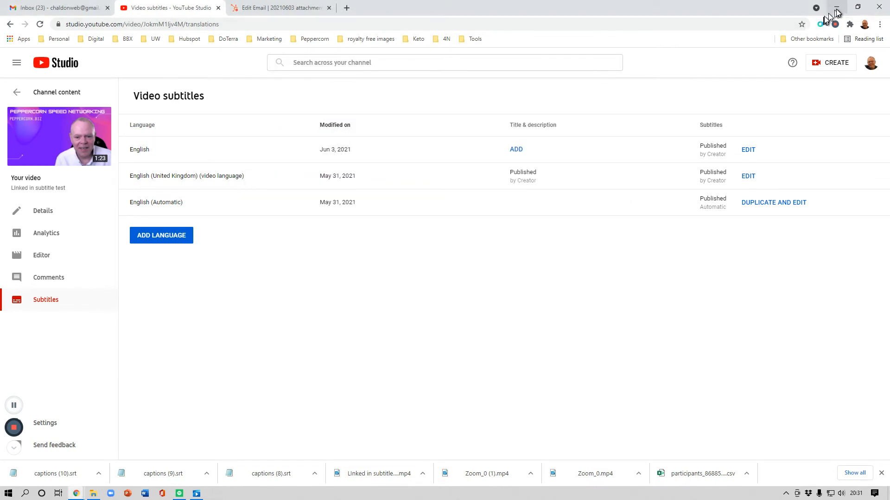
- Minimise Chrome, launch VLC media player from the desktop and reposition its window
{"action": "left_click", "coordinate": [835, 11]}
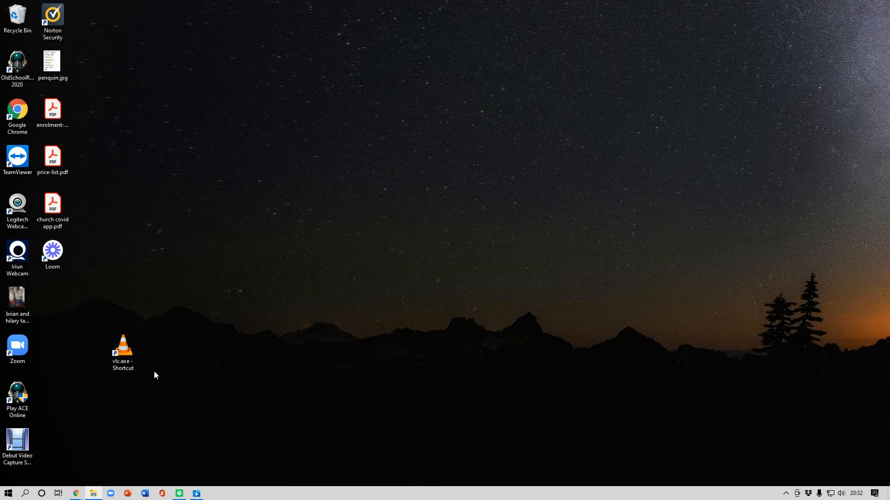
{"action": "left_click", "coordinate": [123, 361]}
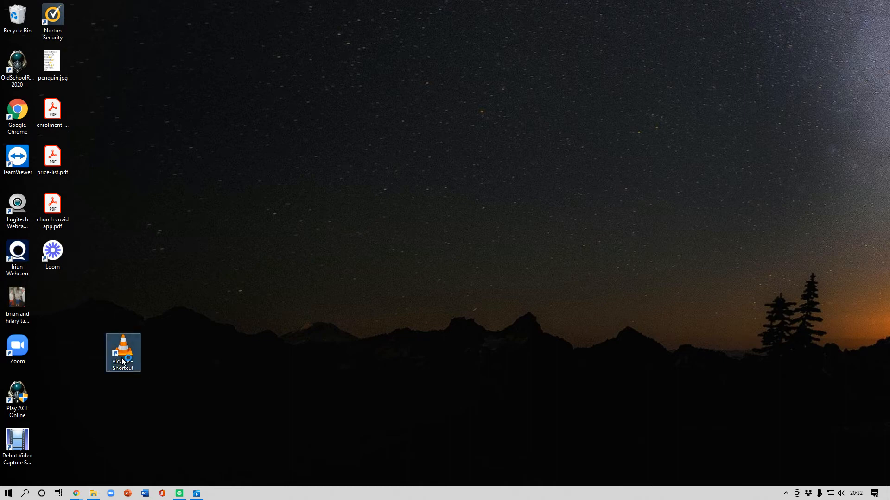
{"action": "double_click", "coordinate": [123, 362]}
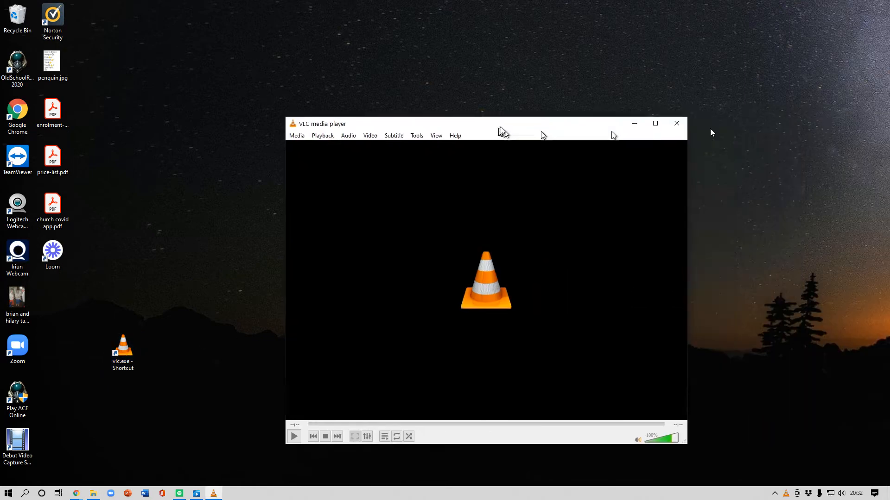
{"action": "left_click_drag", "start_coordinate": [503, 128], "coordinate": [411, 84]}
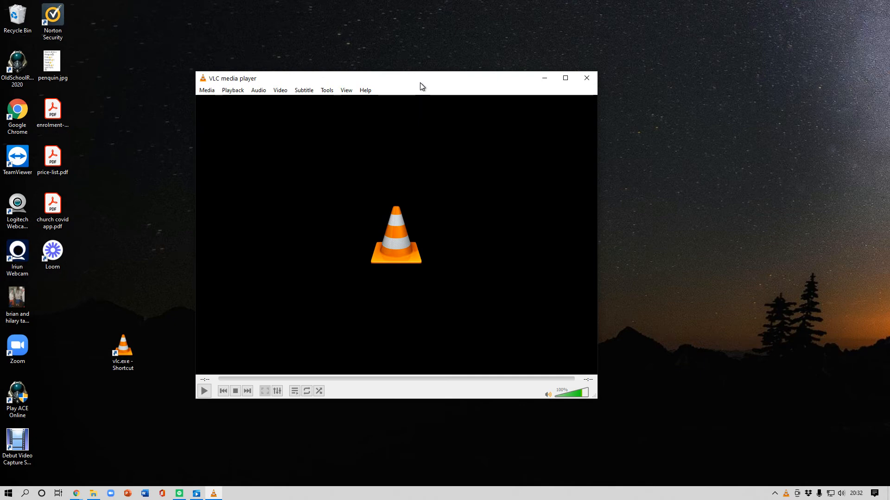
{"action": "left_click_drag", "start_coordinate": [420, 83], "coordinate": [406, 59]}
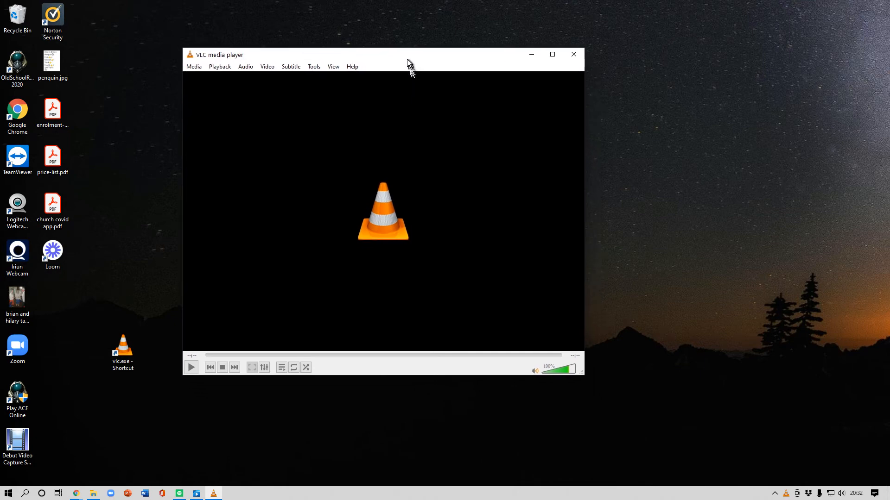
- Open "LInked in subtitle test.mp4" from Downloads in VLC and pause playback near the start
{"action": "left_click", "coordinate": [195, 67]}
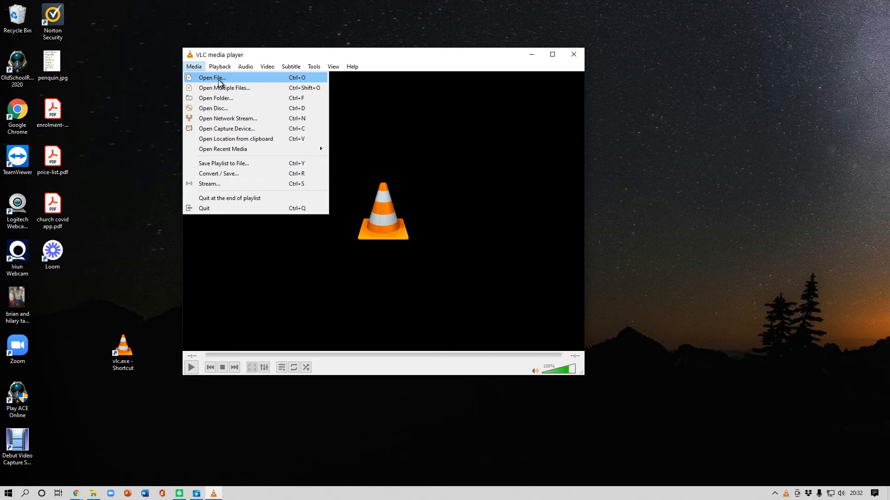
{"action": "left_click", "coordinate": [219, 81]}
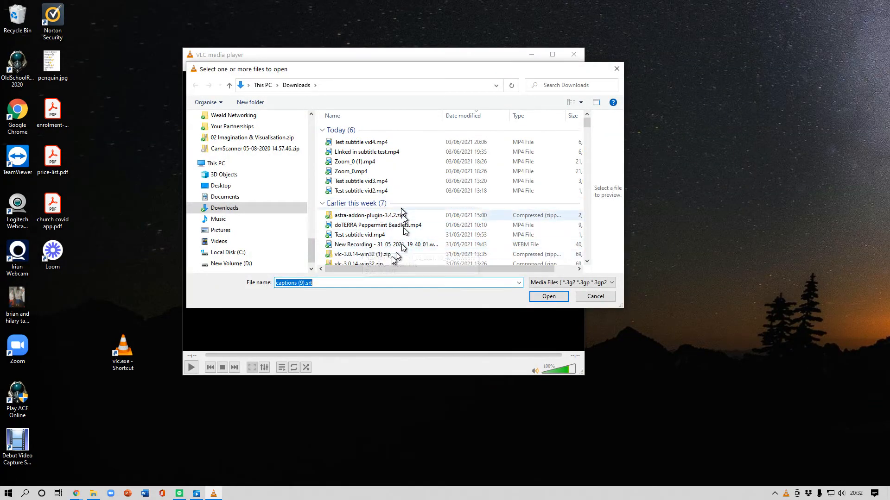
{"action": "left_click", "coordinate": [390, 154]}
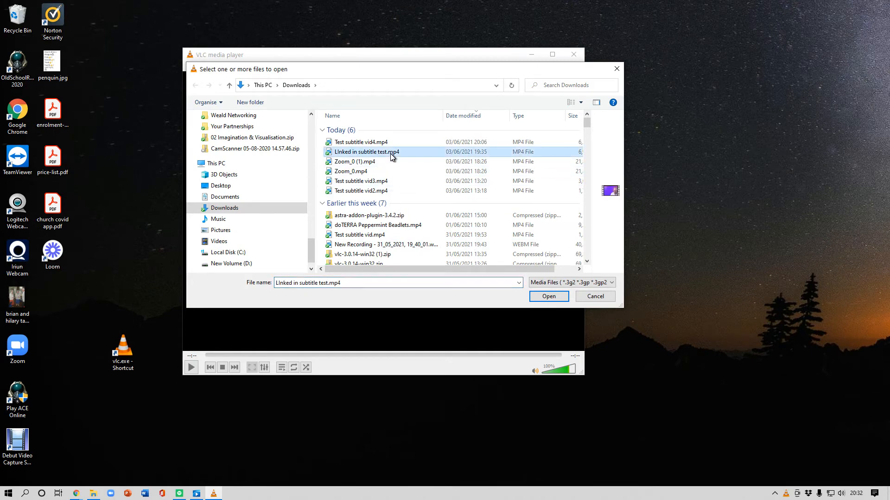
{"action": "left_click", "coordinate": [551, 294]}
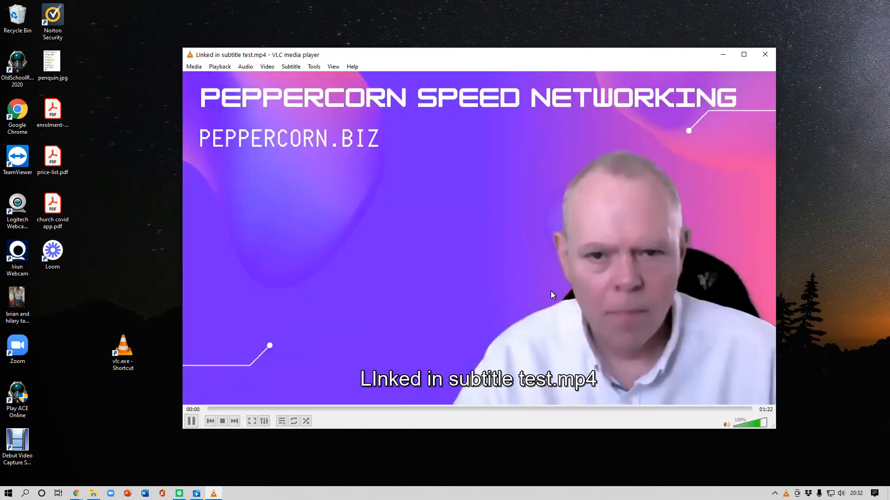
{"action": "left_click", "coordinate": [192, 422]}
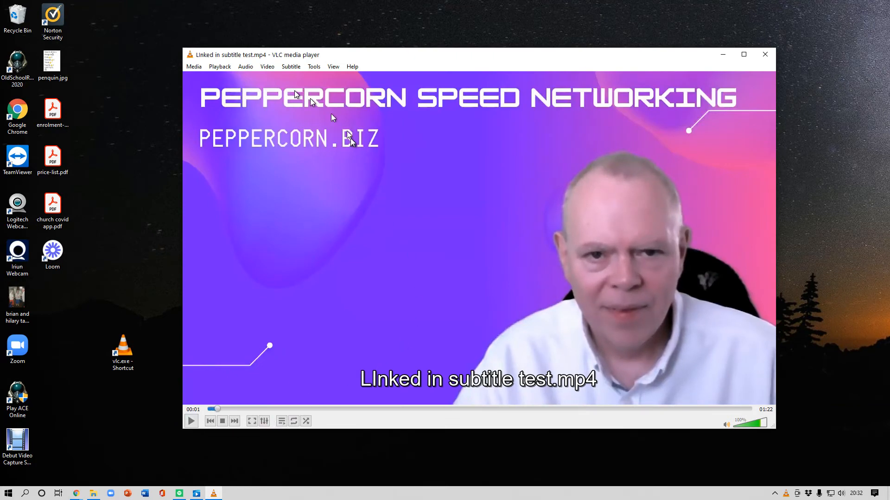
- Add captions (10).srt from Downloads to the video as its subtitle file and play a few seconds to check the captions, then pause
{"action": "left_click", "coordinate": [287, 66]}
{"action": "left_click", "coordinate": [299, 77]}
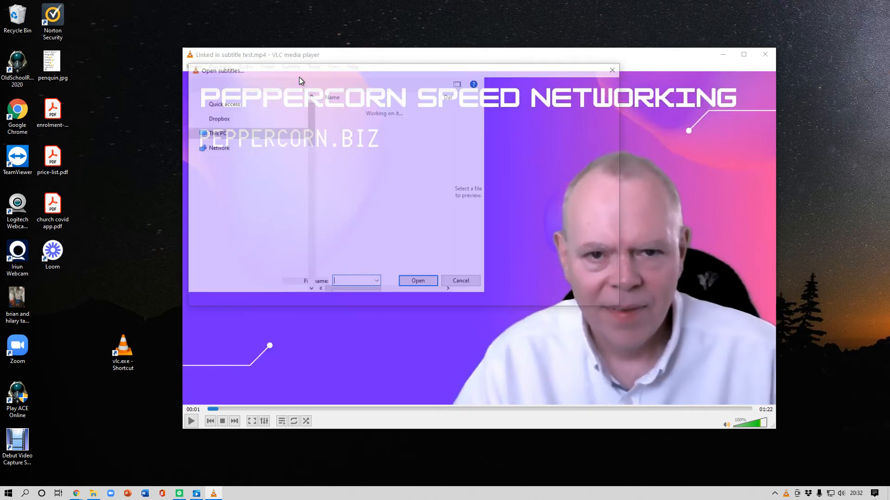
{"action": "left_click", "coordinate": [345, 143]}
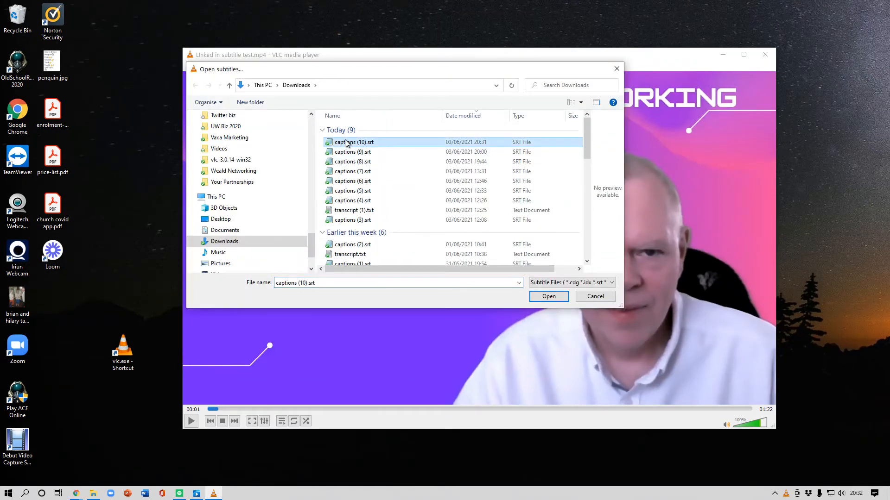
{"action": "left_click", "coordinate": [557, 297]}
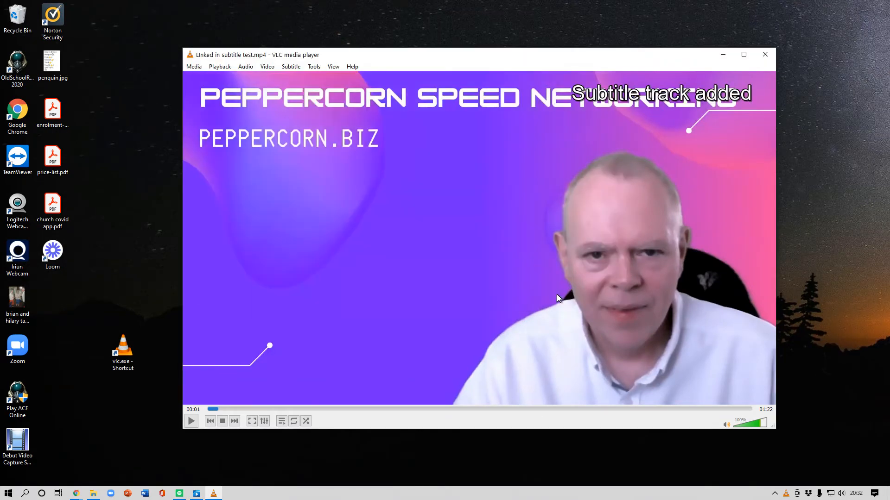
{"action": "left_click", "coordinate": [192, 421]}
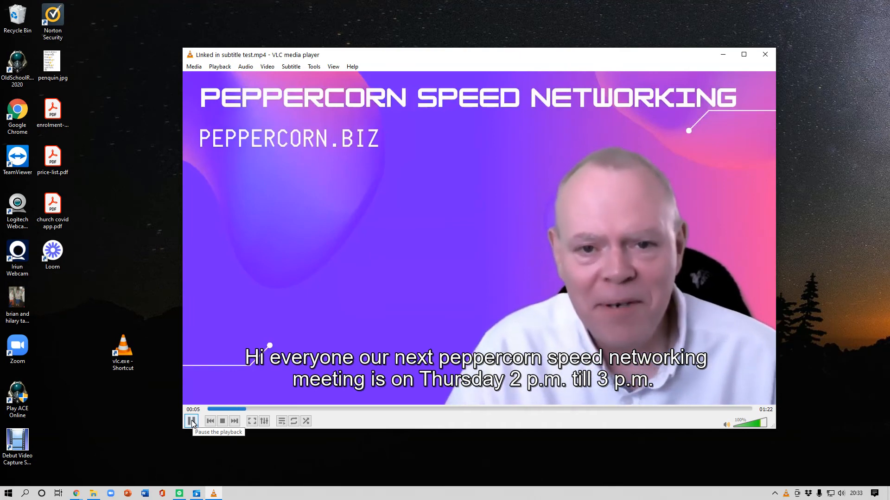
{"action": "left_click", "coordinate": [191, 422]}
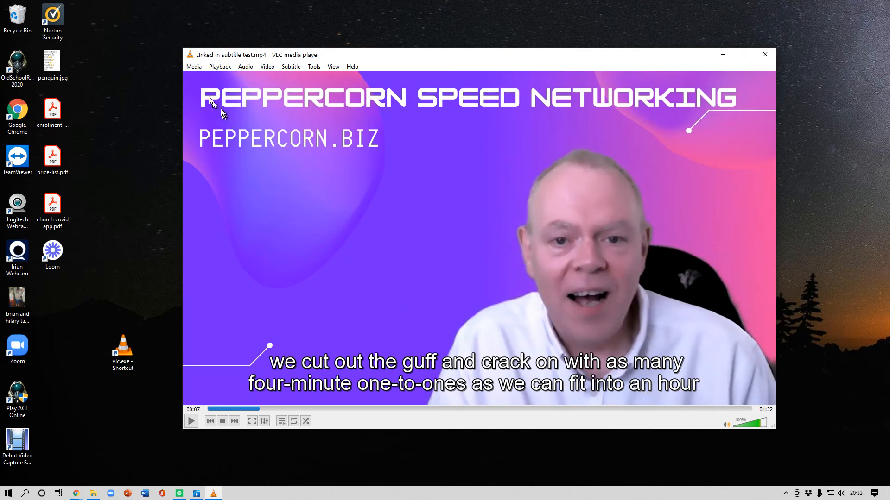
- Start a Convert / Save job and add "LInked in subtitle test.mp4" from Downloads as its source video
{"action": "left_click", "coordinate": [193, 68]}
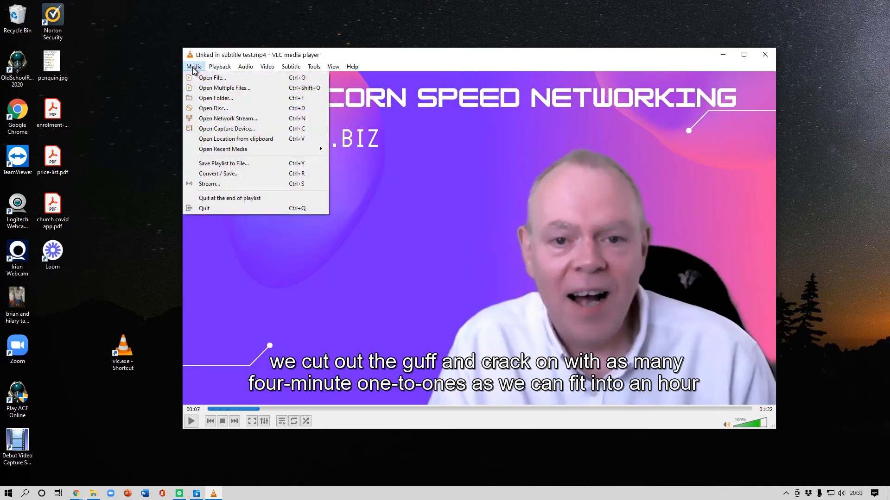
{"action": "left_click", "coordinate": [233, 174]}
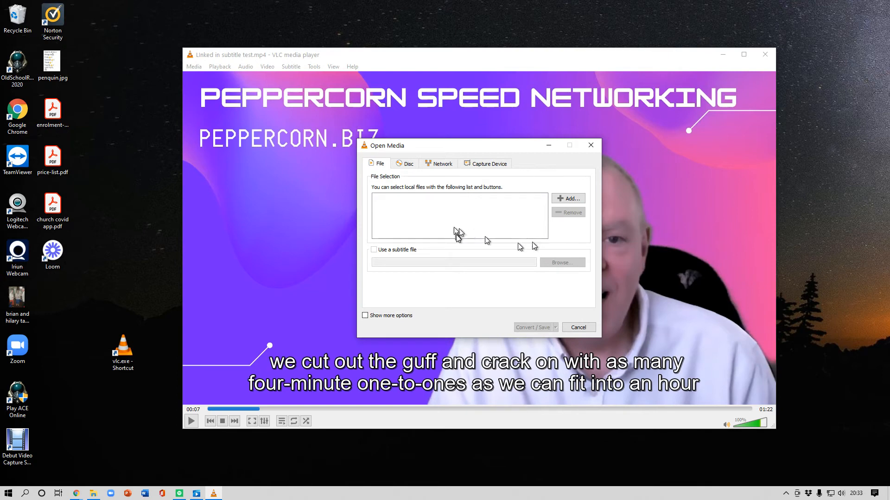
{"action": "left_click", "coordinate": [573, 200]}
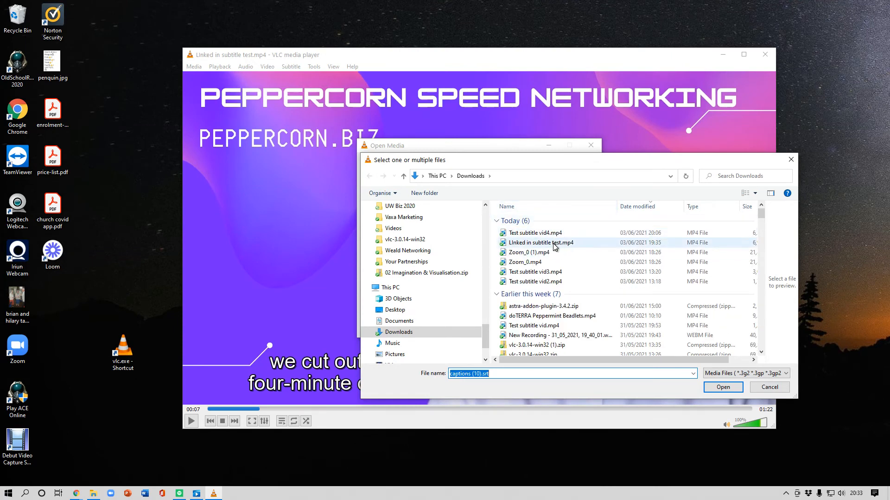
{"action": "left_click", "coordinate": [554, 244]}
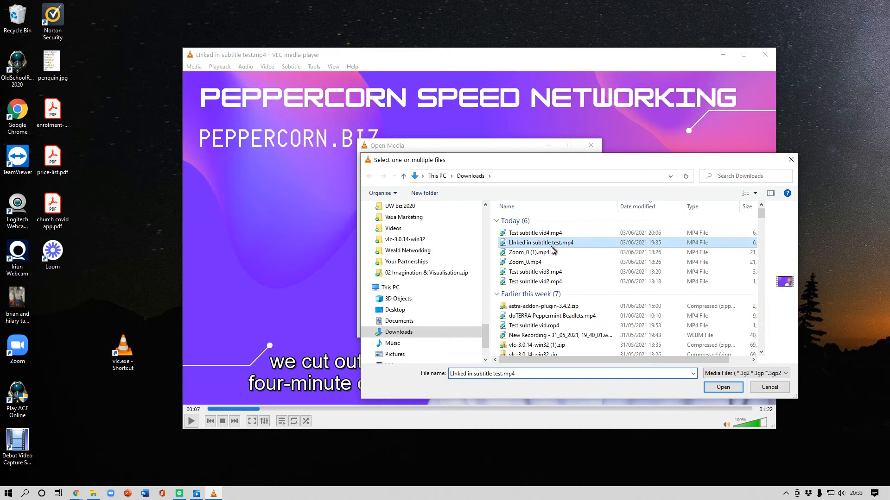
{"action": "left_click", "coordinate": [722, 388]}
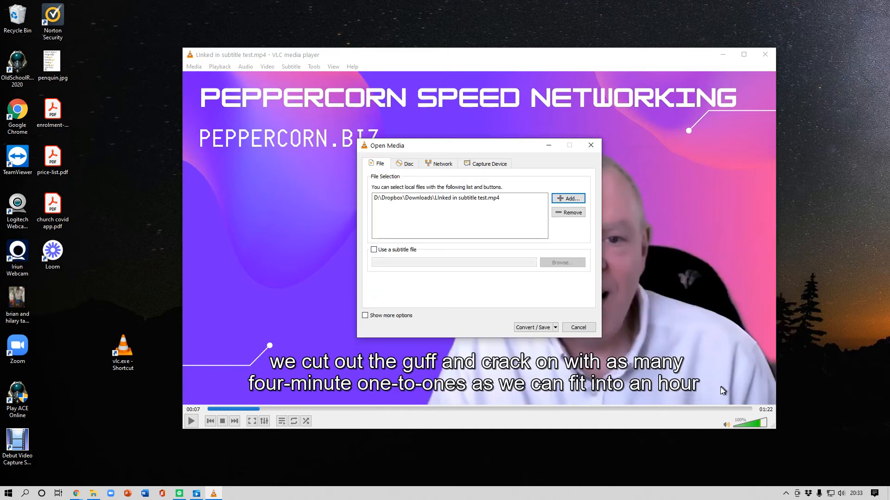
- Enable the use of a subtitle file for the conversion and choose captions (10).srt from Downloads
{"action": "left_click", "coordinate": [377, 250]}
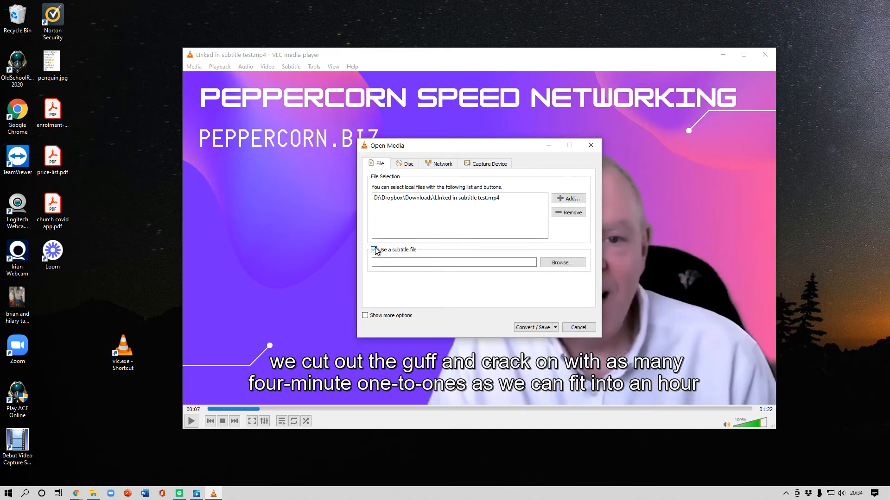
{"action": "left_click", "coordinate": [559, 263]}
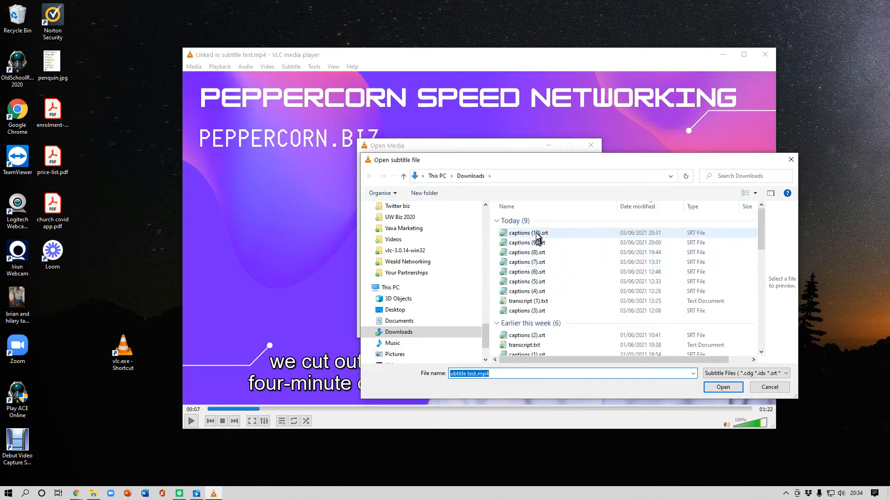
{"action": "left_click", "coordinate": [539, 234]}
{"action": "left_click", "coordinate": [719, 388]}
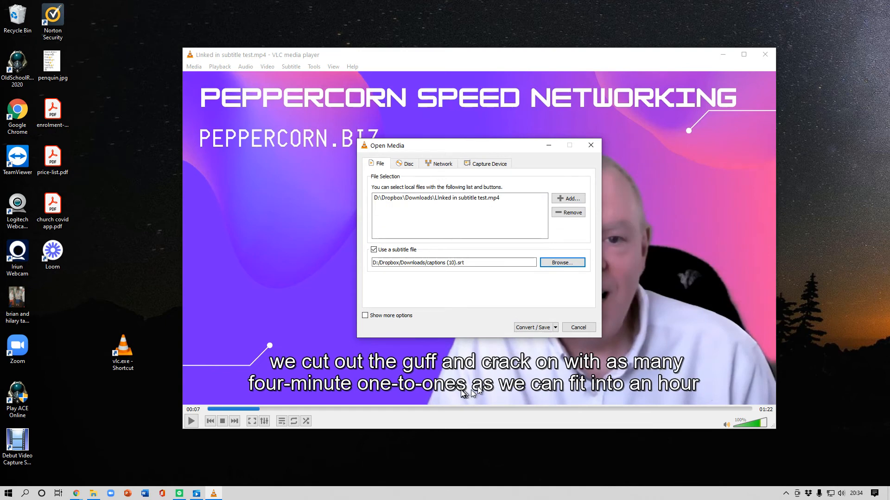
- Check that the Video - H.264 + MP3 (MP4) profile keeps the original audio track and overlays subtitles on the video, and save it
{"action": "left_click", "coordinate": [533, 327]}
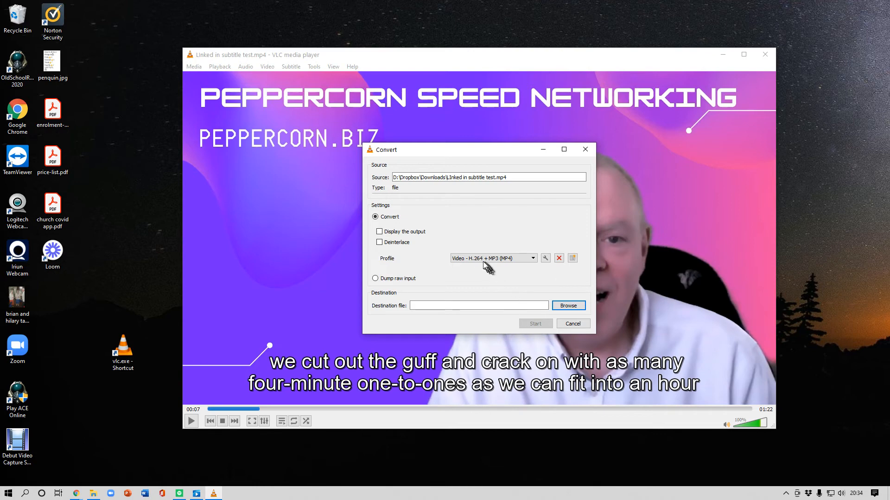
{"action": "left_click", "coordinate": [546, 260]}
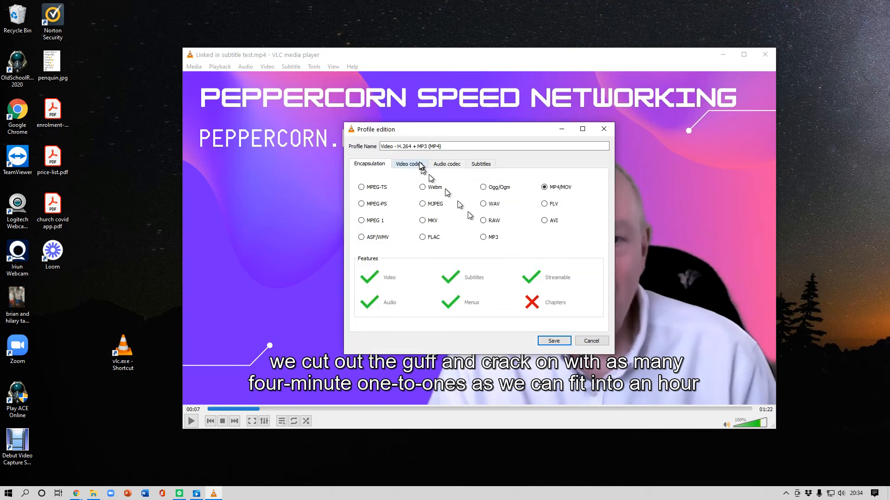
{"action": "left_click", "coordinate": [453, 167]}
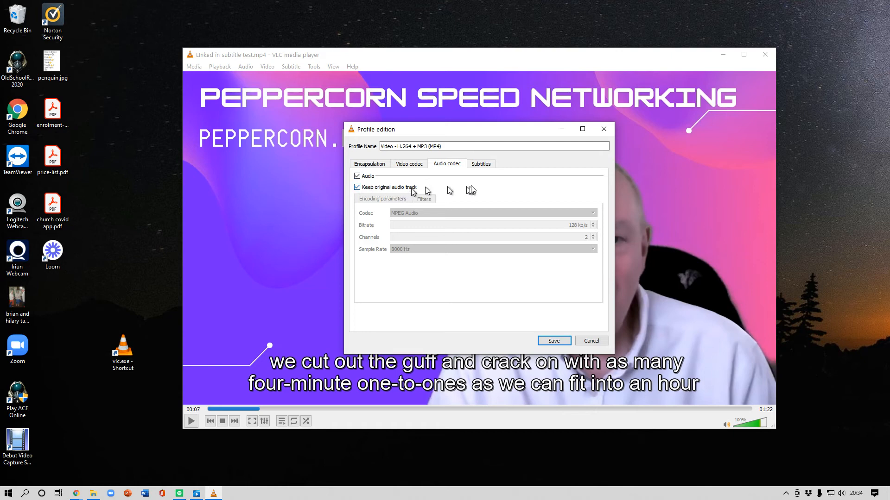
{"action": "left_click", "coordinate": [480, 165]}
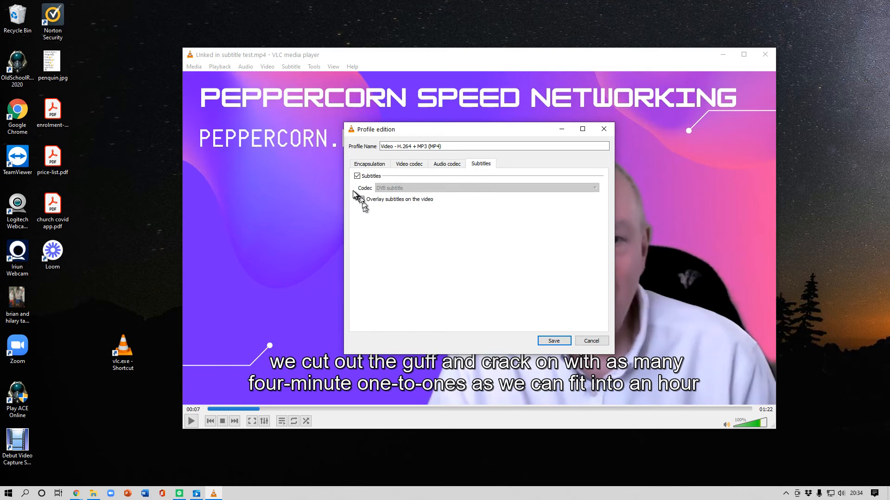
{"action": "left_click", "coordinate": [554, 341]}
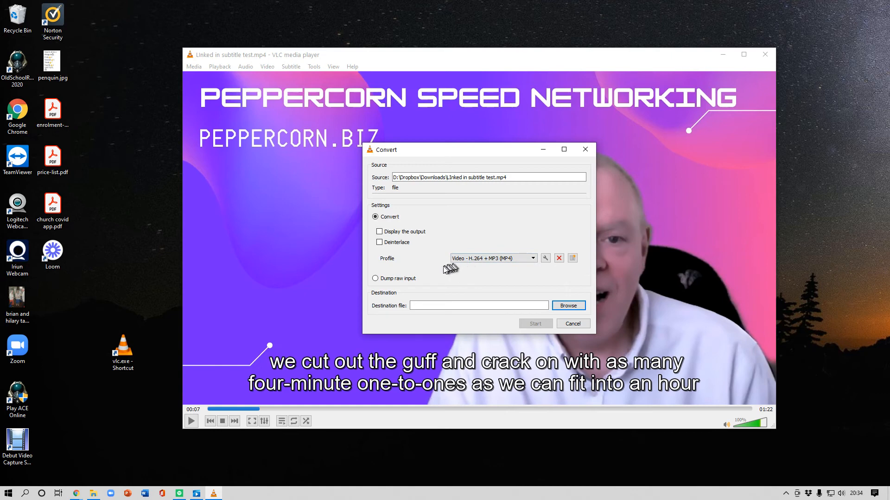
- Try to convert the video to a destination file named "Test subtitle vid5" in Downloads
{"action": "left_click", "coordinate": [577, 310]}
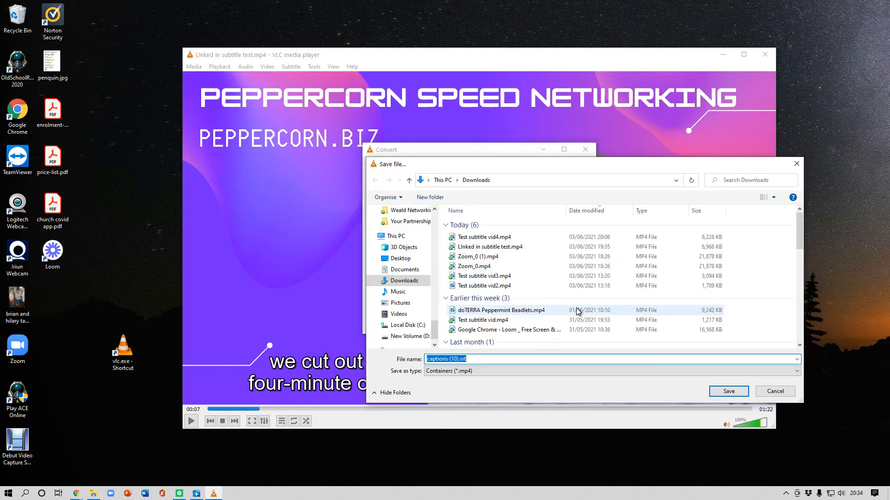
{"action": "left_click", "coordinate": [487, 237]}
{"action": "left_click", "coordinate": [503, 360]}
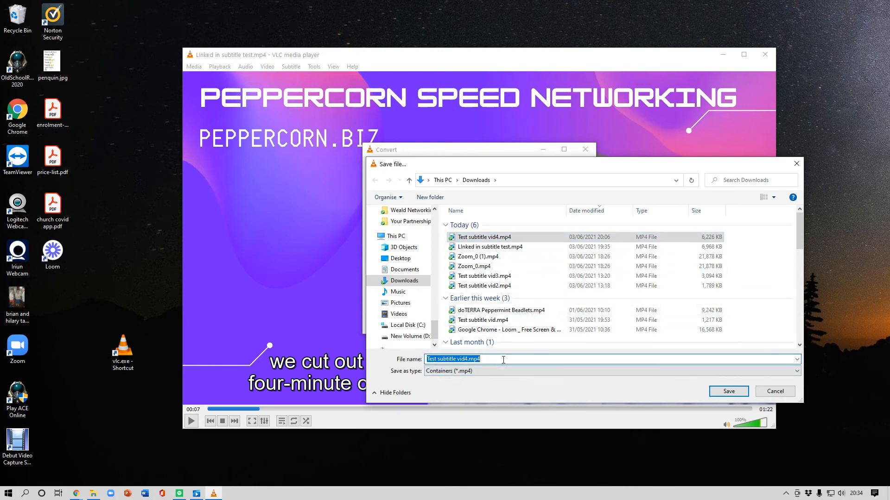
{"action": "left_click", "coordinate": [503, 360]}
{"action": "key", "text": "BackSpace"}
{"action": "key", "text": "BackSpace"}
{"action": "key", "text": "BackSpace"}
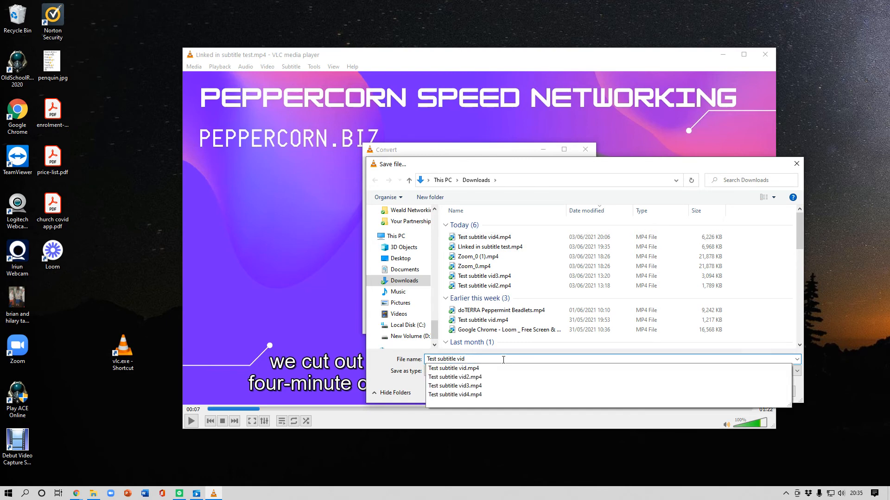
{"action": "type", "text": "5"}
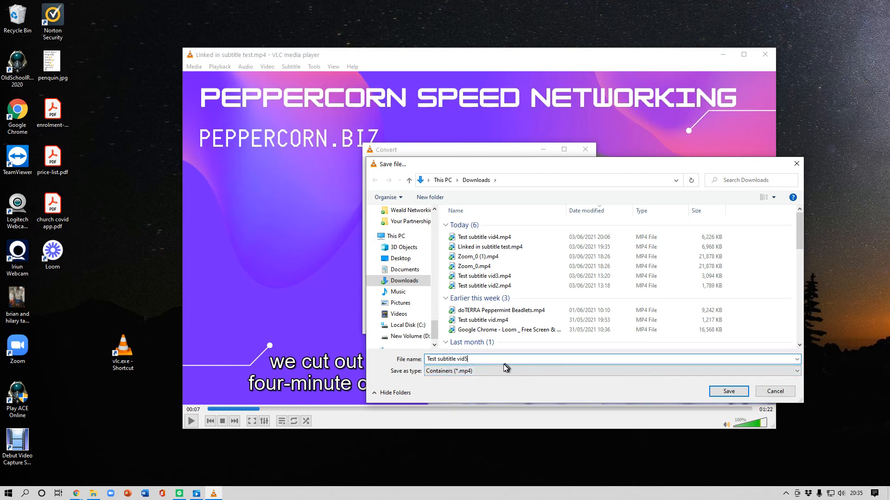
{"action": "left_click", "coordinate": [729, 392]}
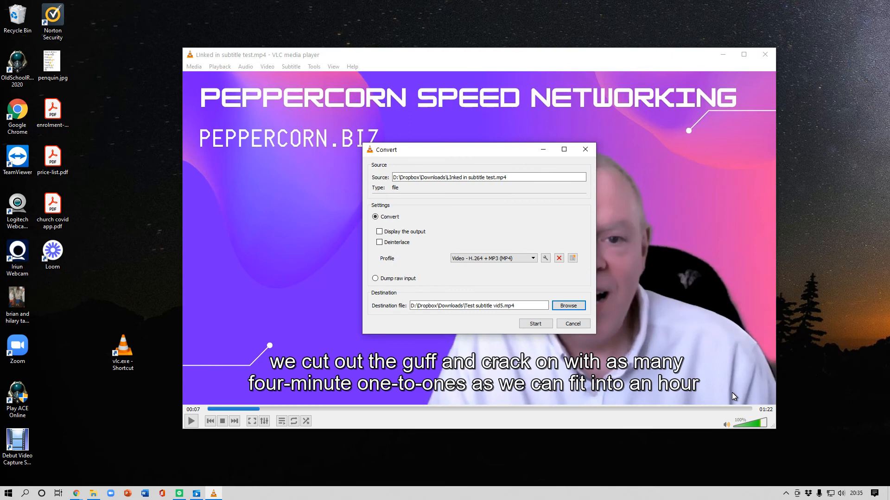
{"action": "left_click", "coordinate": [536, 324]}
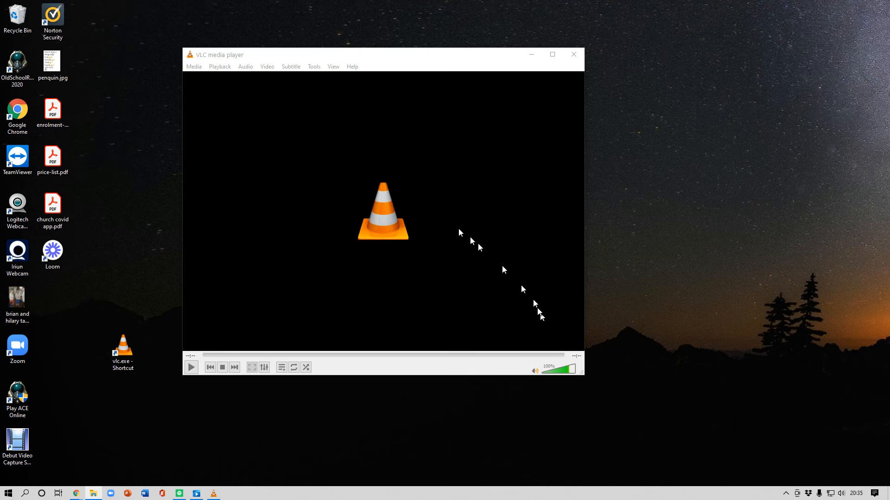
- Reopen the conversion with the same video and subtitle file, recheck the MP4 profile's original audio and subtitle overlay options, and save it
{"action": "left_click", "coordinate": [193, 68]}
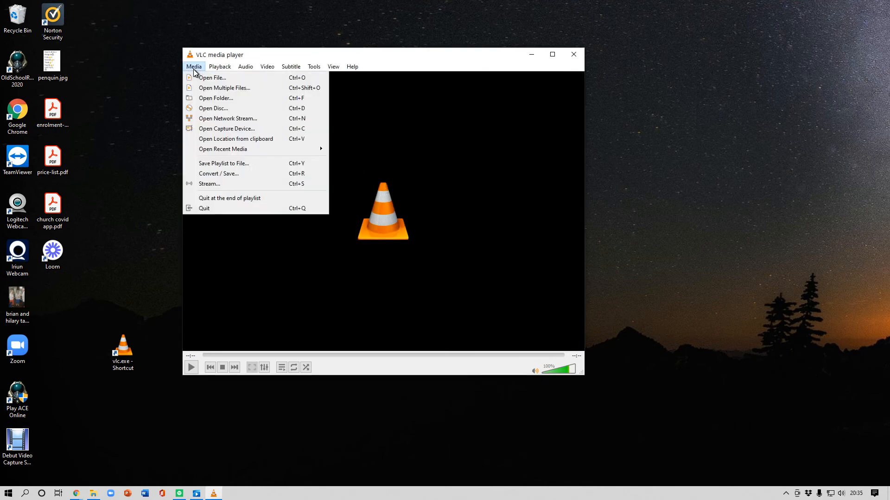
{"action": "left_click", "coordinate": [232, 173]}
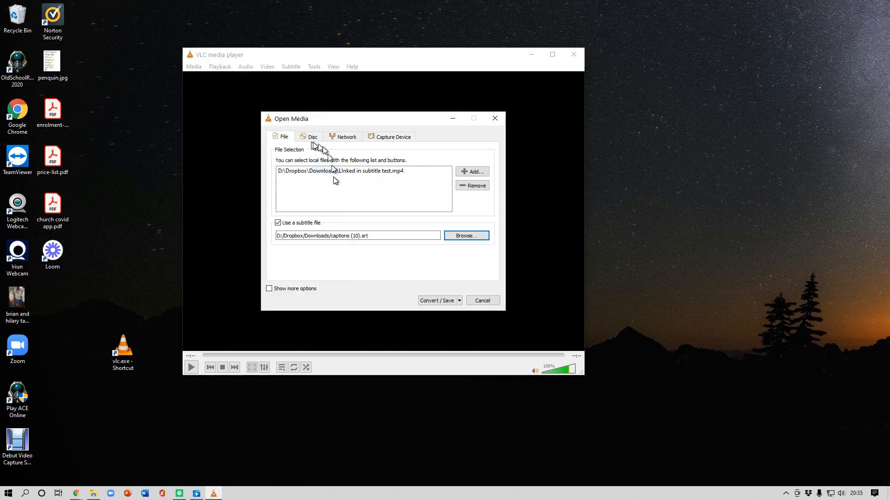
{"action": "left_click", "coordinate": [439, 299]}
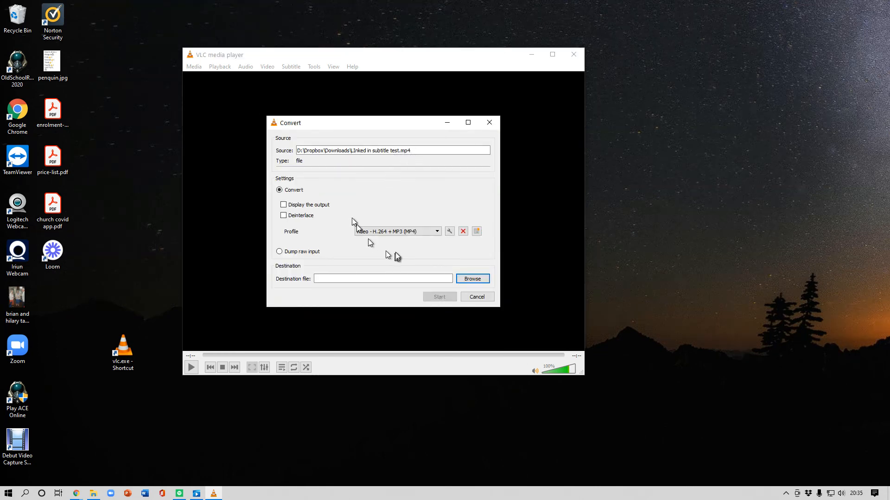
{"action": "left_click", "coordinate": [450, 231]}
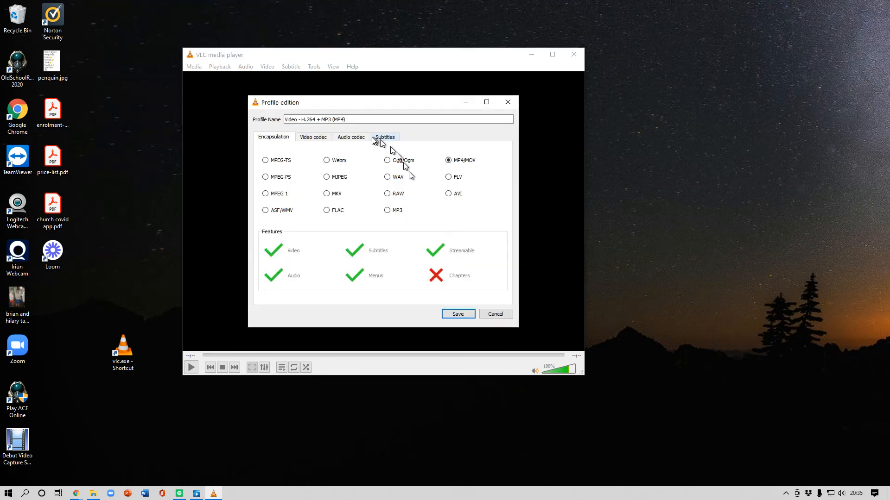
{"action": "left_click", "coordinate": [345, 138]}
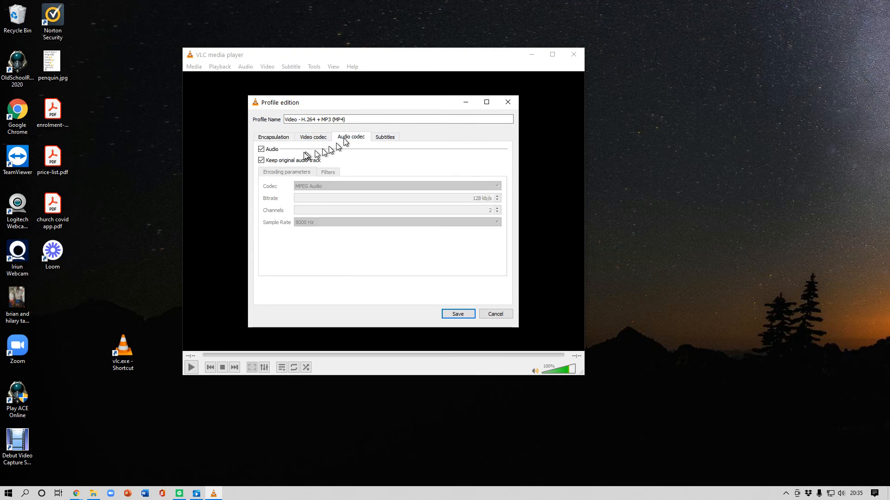
{"action": "left_click", "coordinate": [396, 138]}
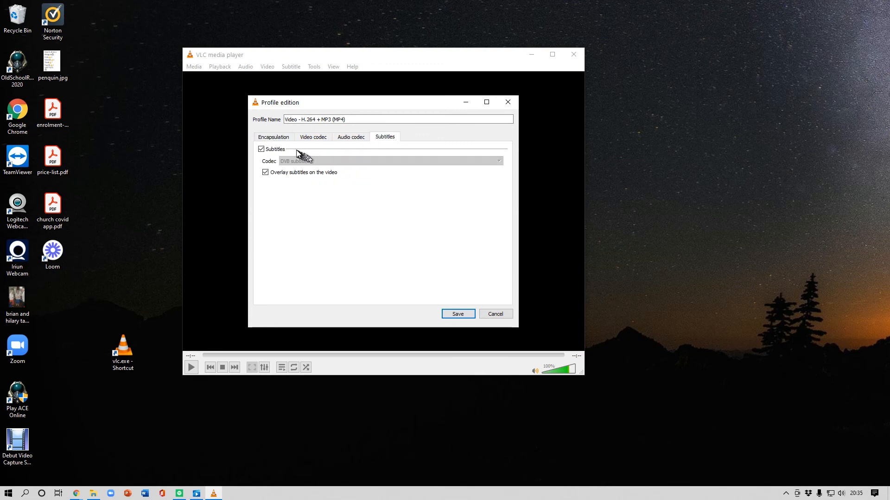
{"action": "left_click", "coordinate": [463, 313]}
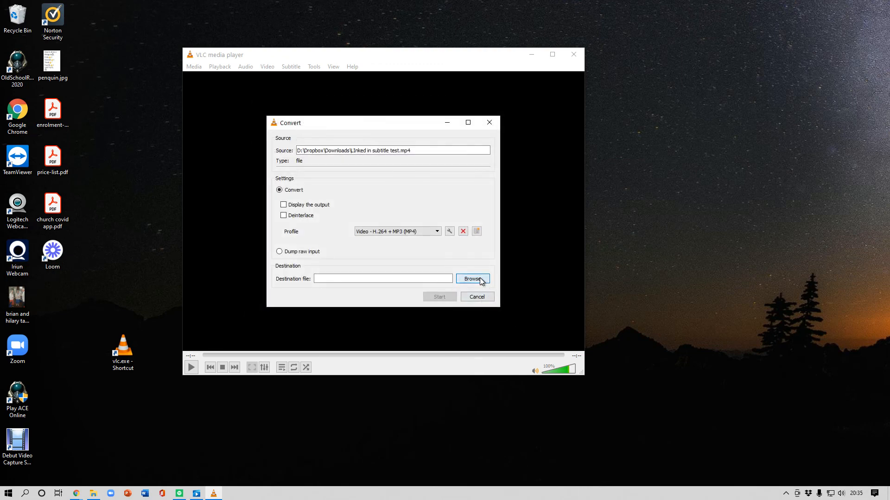
- Convert the video to a destination file named "Test subtitle vid5" in Downloads, and close VLC once the conversion is done
{"action": "left_click", "coordinate": [480, 278]}
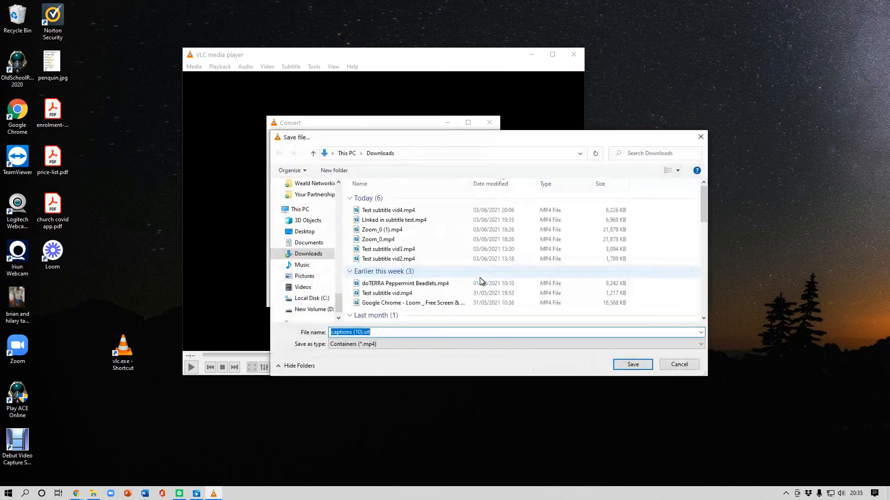
{"action": "left_click", "coordinate": [391, 211]}
{"action": "left_click", "coordinate": [388, 330]}
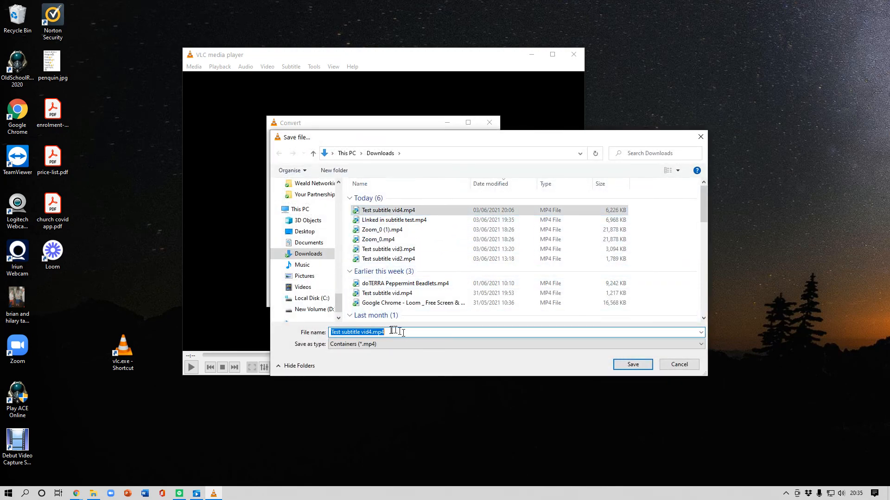
{"action": "left_click", "coordinate": [407, 335]}
{"action": "key", "text": "BackSpace"}
{"action": "key", "text": "BackSpace"}
{"action": "key", "text": "BackSpace"}
{"action": "key", "text": "BackSpace"}
{"action": "key", "text": "BackSpace"}
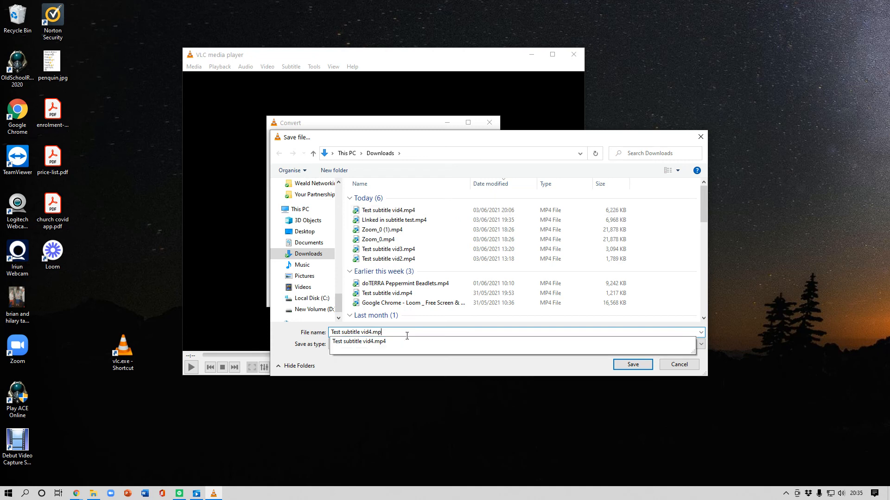
{"action": "type", "text": "5"}
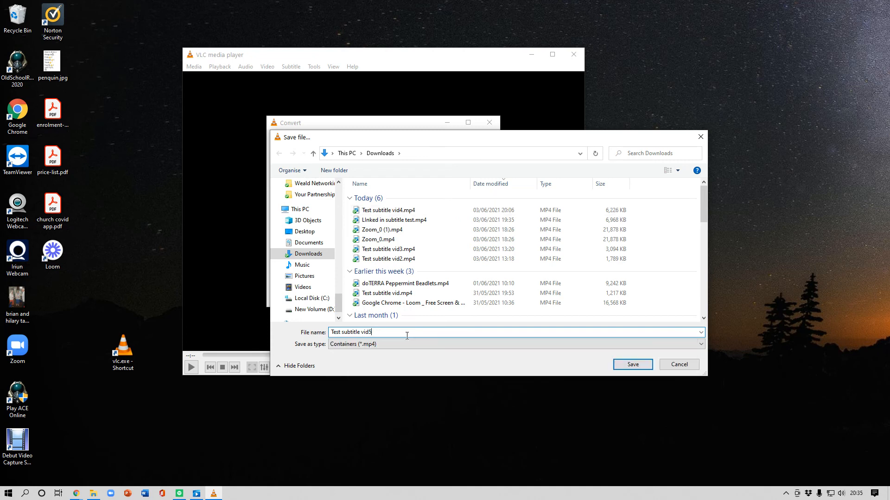
{"action": "left_click", "coordinate": [633, 364]}
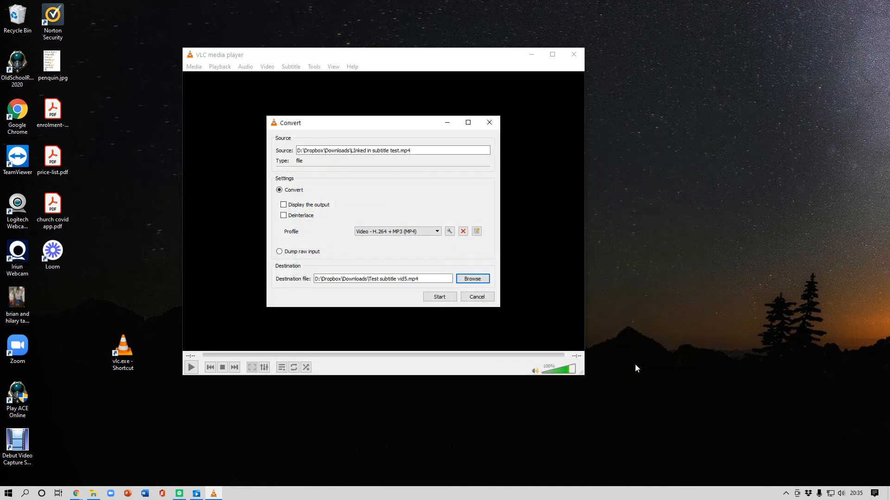
{"action": "left_click", "coordinate": [440, 296]}
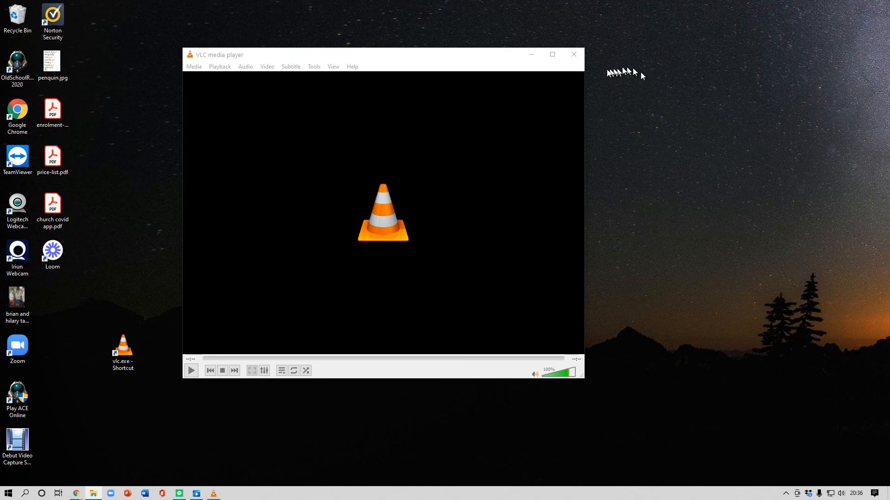
{"action": "left_click", "coordinate": [573, 55]}
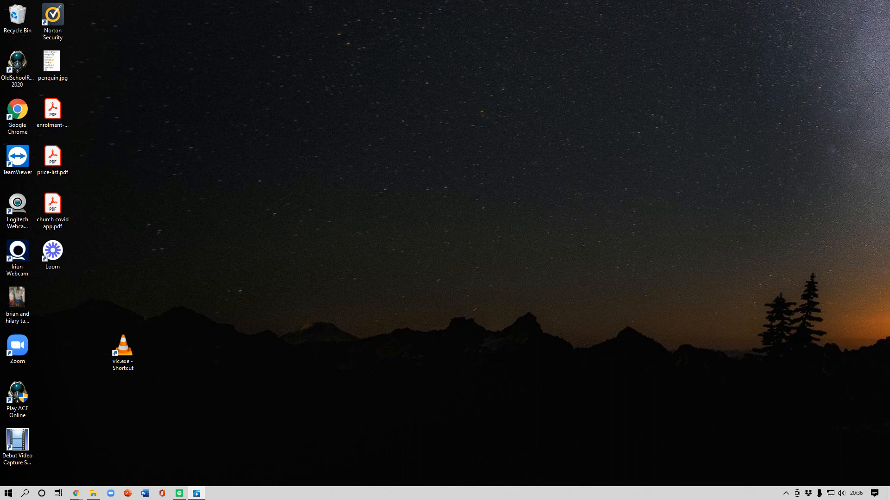
- Play the opening seconds of the converted Test subtitle vid5 video to check its burned-in subtitles, and pause it
{"action": "left_click_drag", "start_coordinate": [889, 70], "coordinate": [510, 27]}
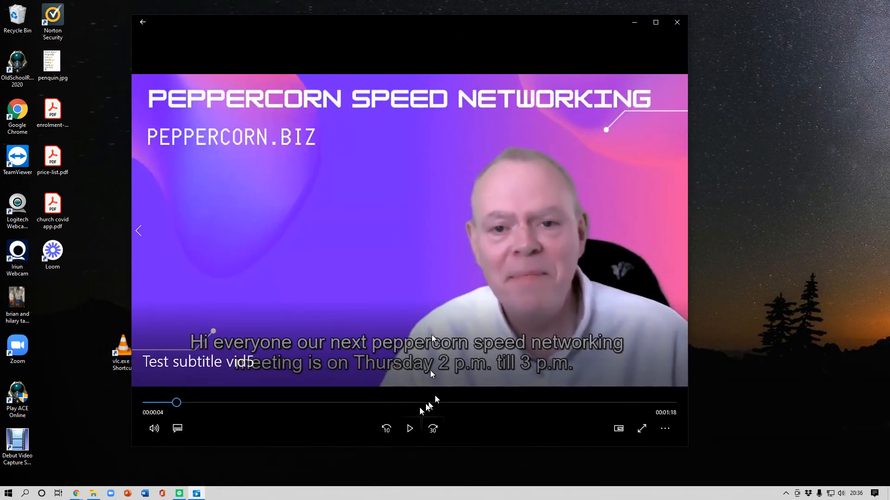
{"action": "left_click", "coordinate": [410, 429]}
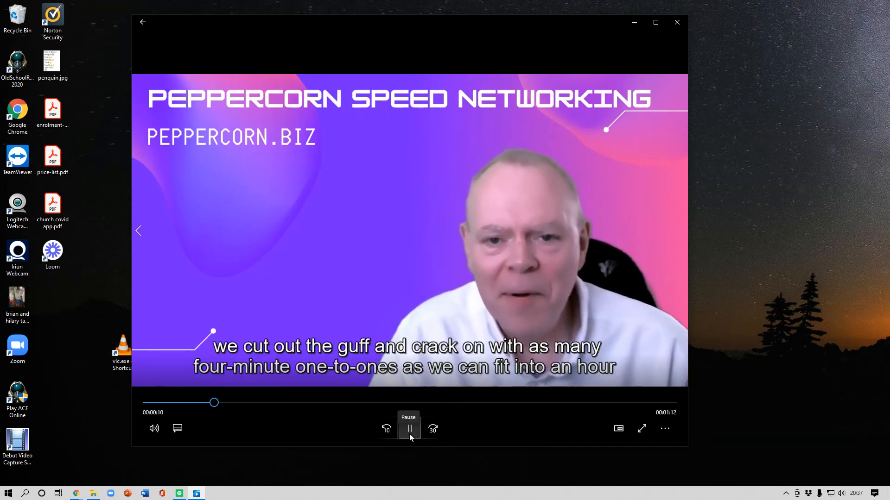
{"action": "left_click", "coordinate": [409, 434]}
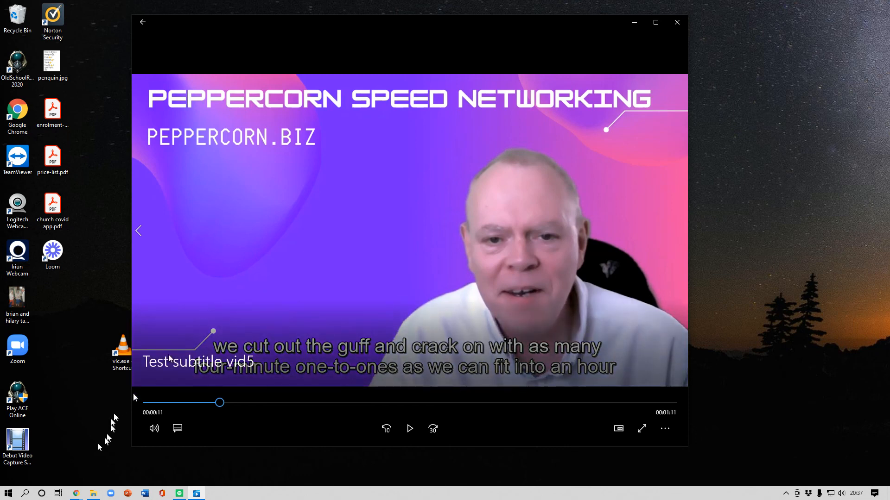
- Switch to the Chrome window showing the video's subtitles page in YouTube Studio
{"action": "mouse_move", "coordinate": [76, 494]}
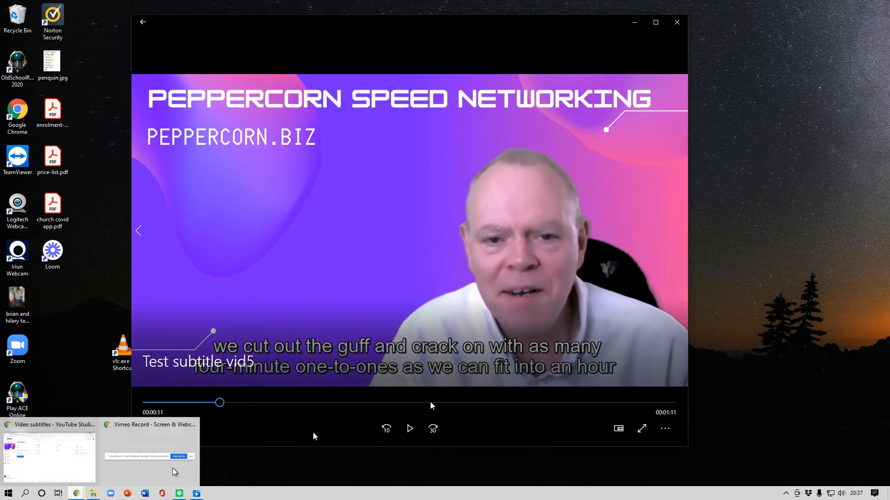
{"action": "left_click", "coordinate": [71, 452]}
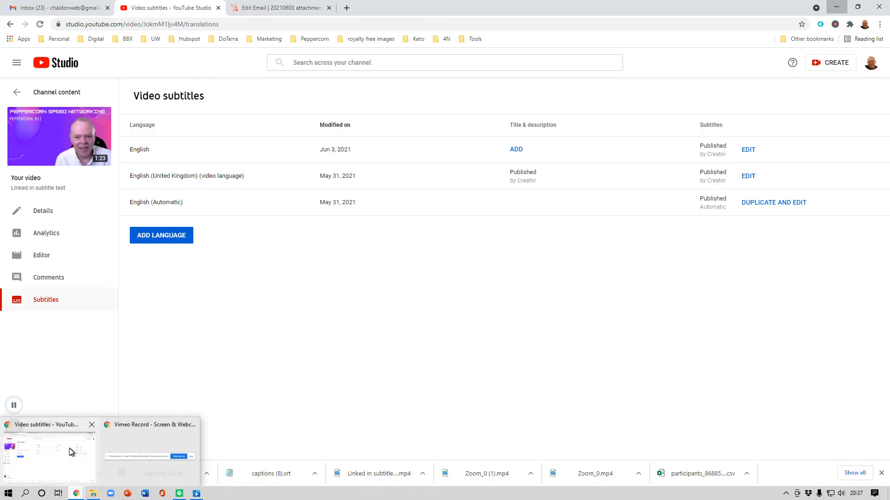